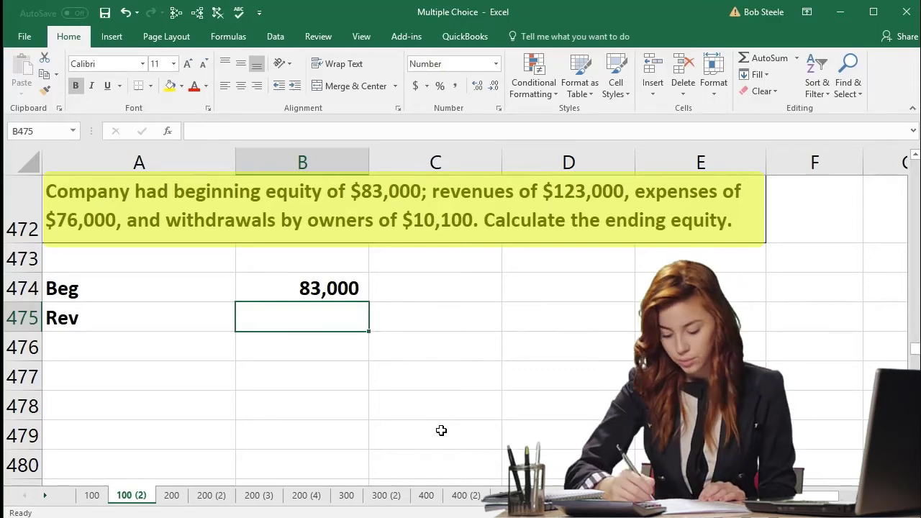
- Enter revenue of 123,000, an Ex row with expenses of (76,000), and a Draws label below
{"action": "type", "text": "123,00"}
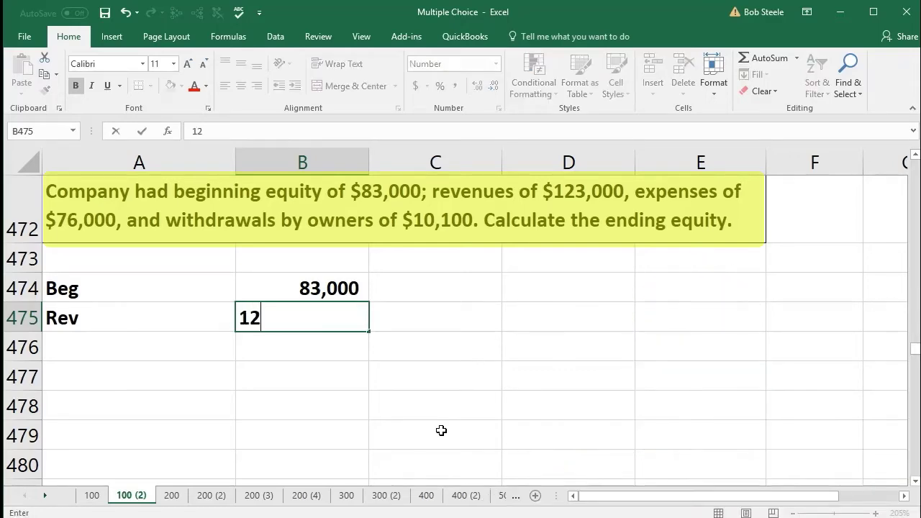
{"action": "type", "text": "00"}
{"action": "key", "text": "Return"}
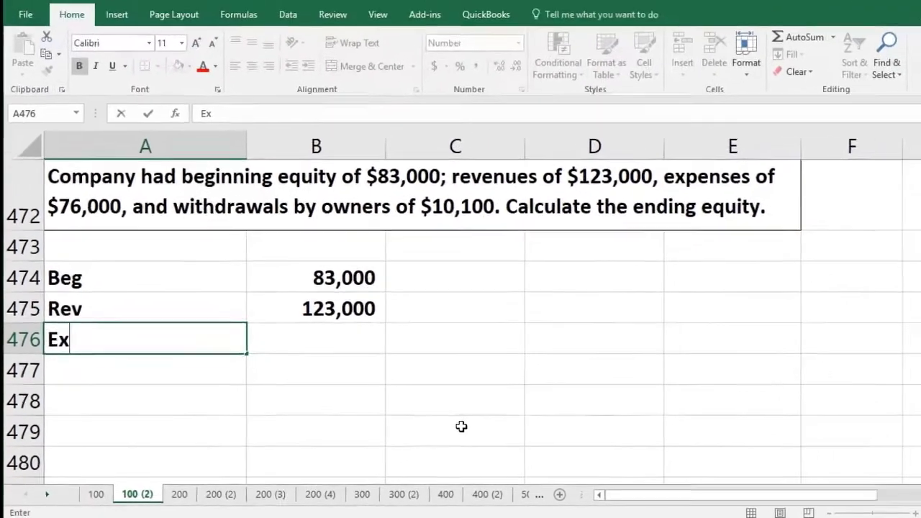
{"action": "key", "text": "Tab"}
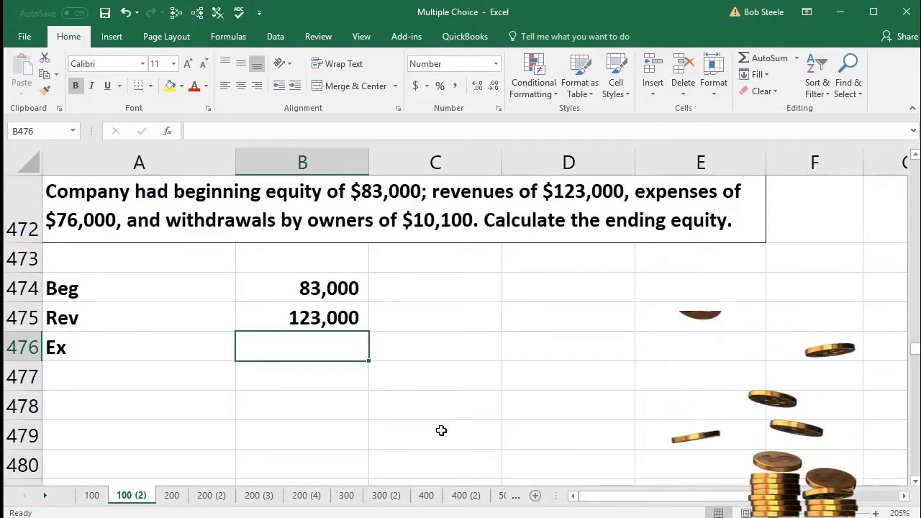
{"action": "type", "text": "-"}
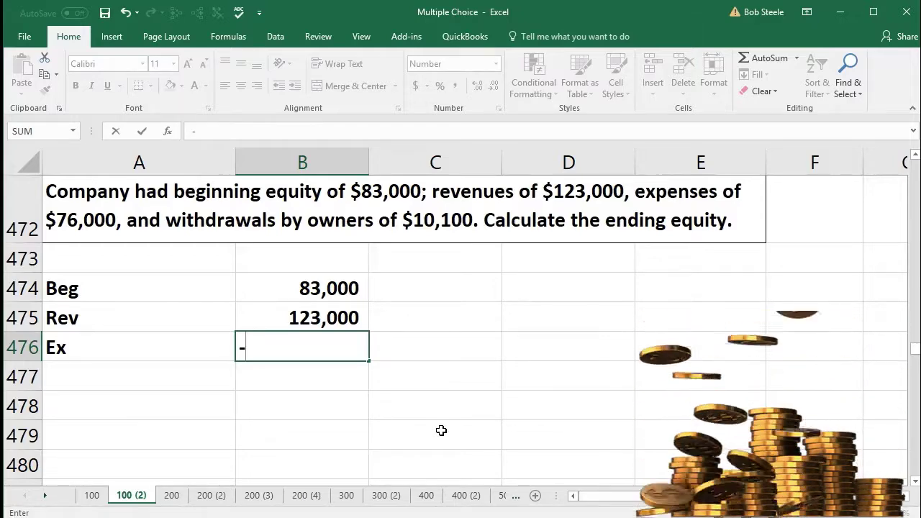
{"action": "type", "text": "76000"}
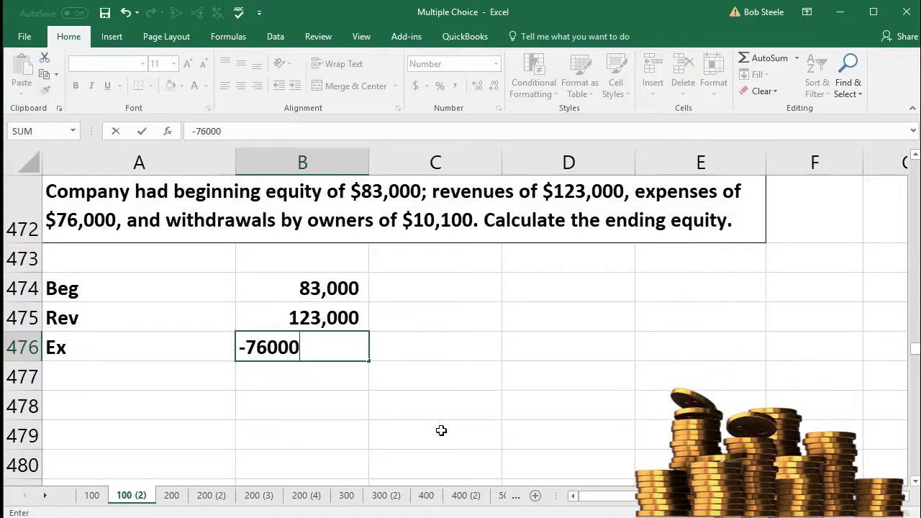
{"action": "key", "text": "Return"}
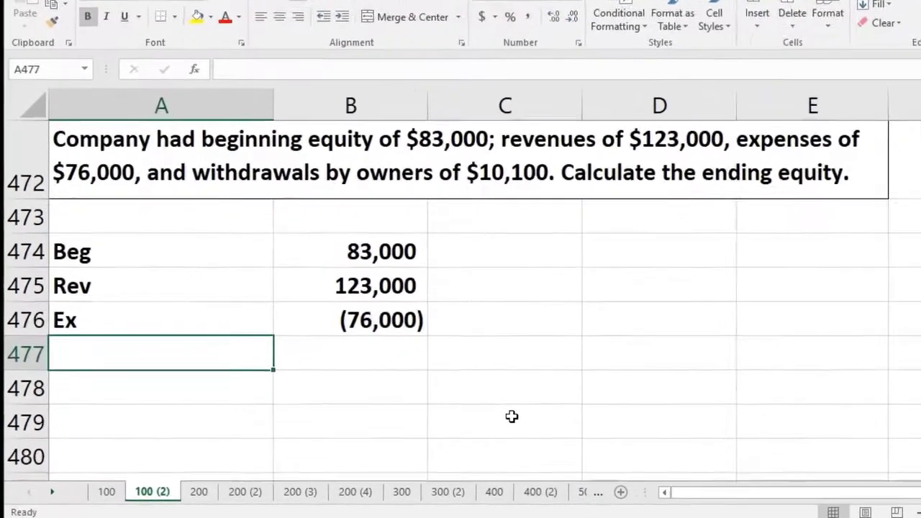
{"action": "type", "text": "Draws"}
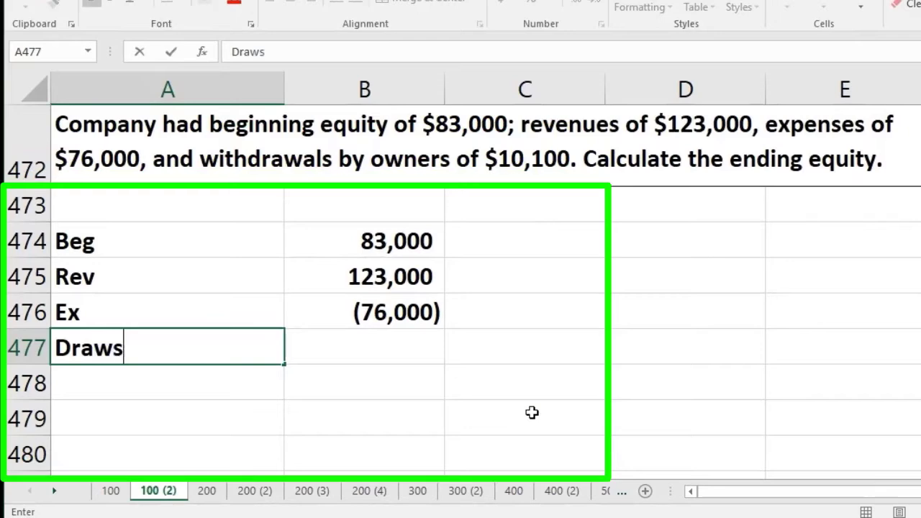
{"action": "key", "text": "Tab"}
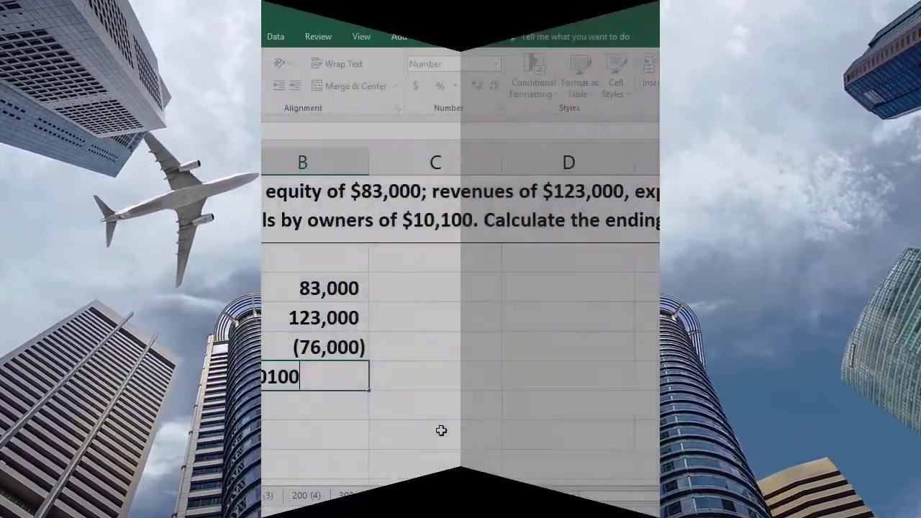
- Record withdrawals of (10,100) and label the next row End
{"action": "key", "text": "Return"}
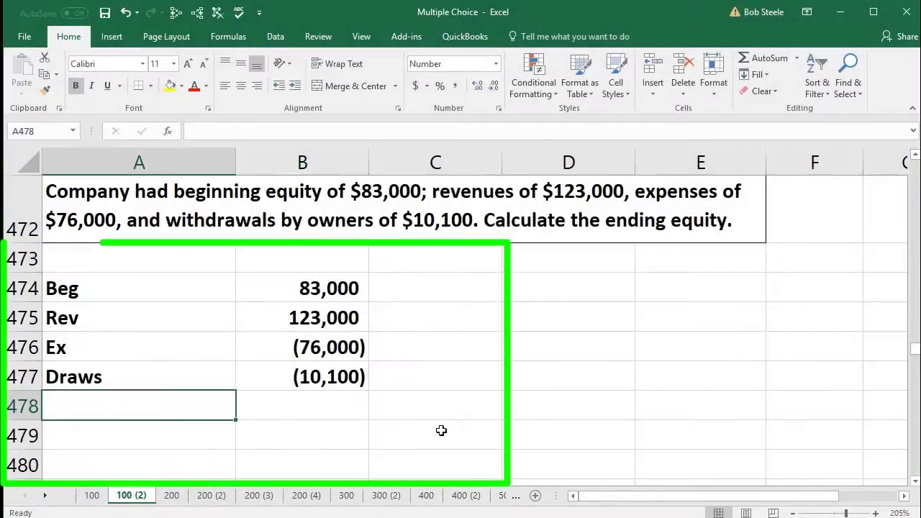
{"action": "type", "text": "End"}
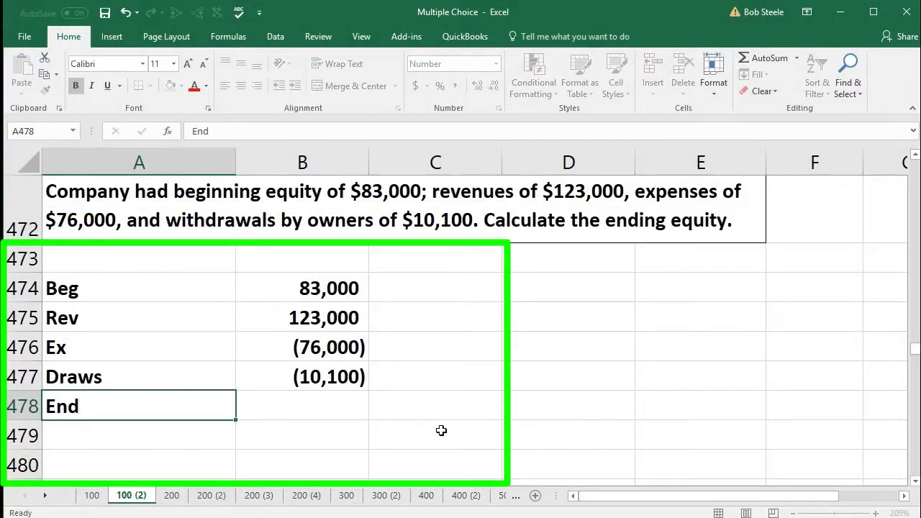
{"action": "key", "text": "Right"}
- Total B474:B477 with a SUM formula, giving an ending equity of 119,900
{"action": "type", "text": "=sum"}
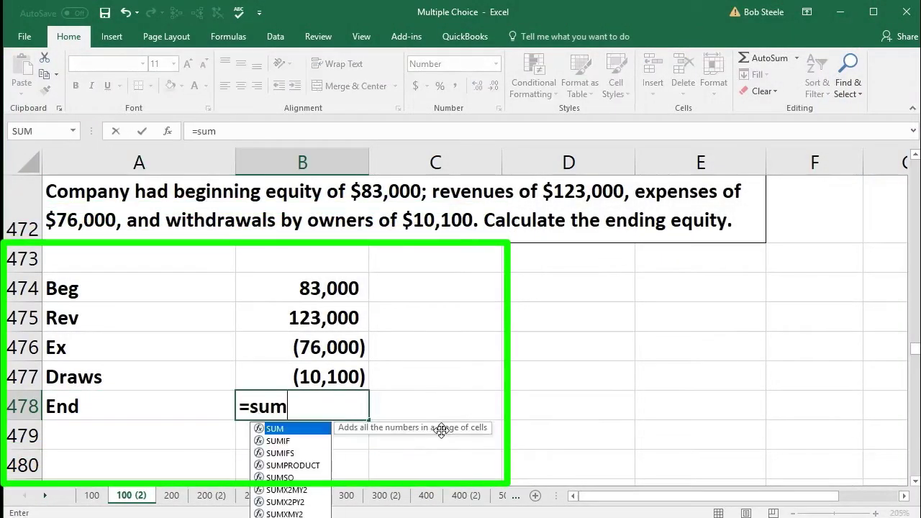
{"action": "type", "text": "("}
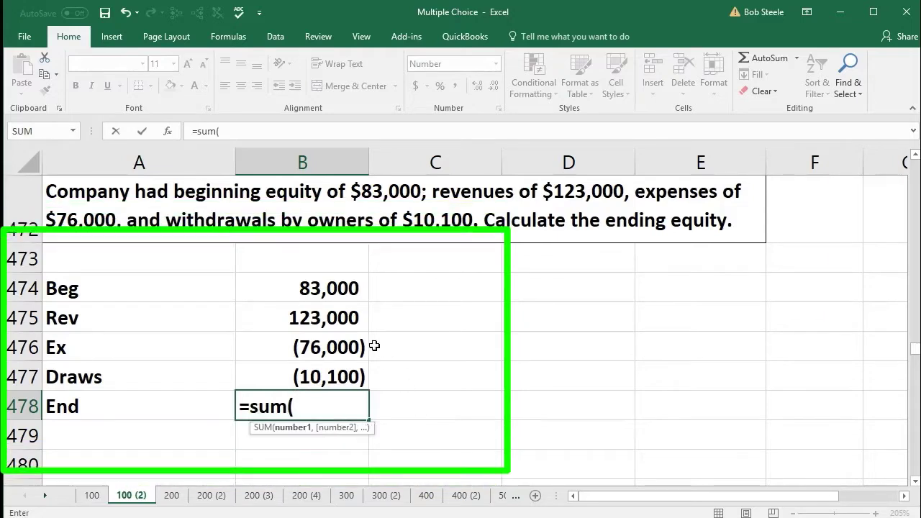
{"action": "left_click", "coordinate": [338, 288]}
{"action": "left_click_drag", "start_coordinate": [338, 287], "coordinate": [341, 338]}
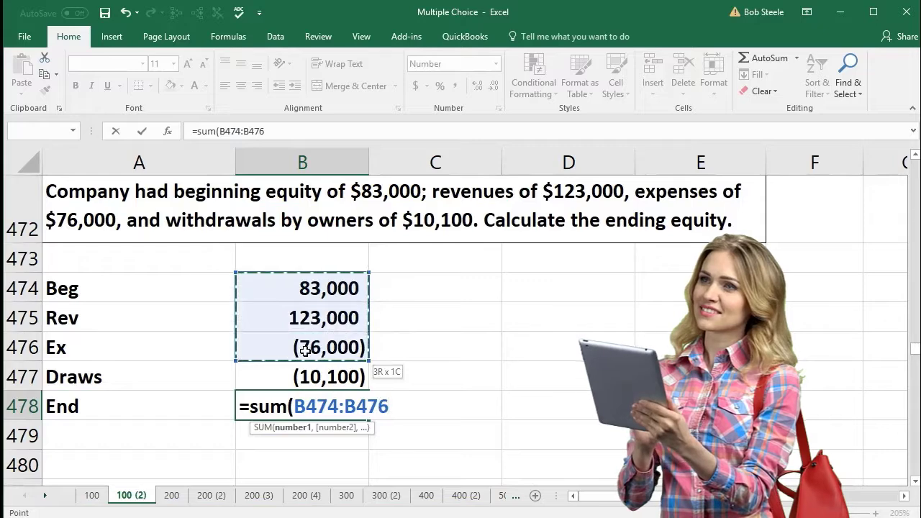
{"action": "left_click_drag", "start_coordinate": [276, 351], "coordinate": [280, 374]}
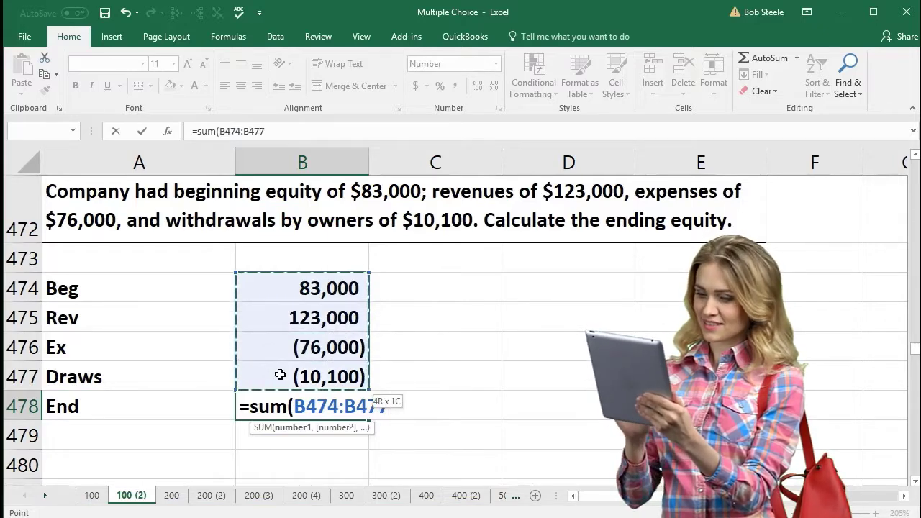
{"action": "key", "text": "Return"}
{"action": "left_click", "coordinate": [279, 374]}
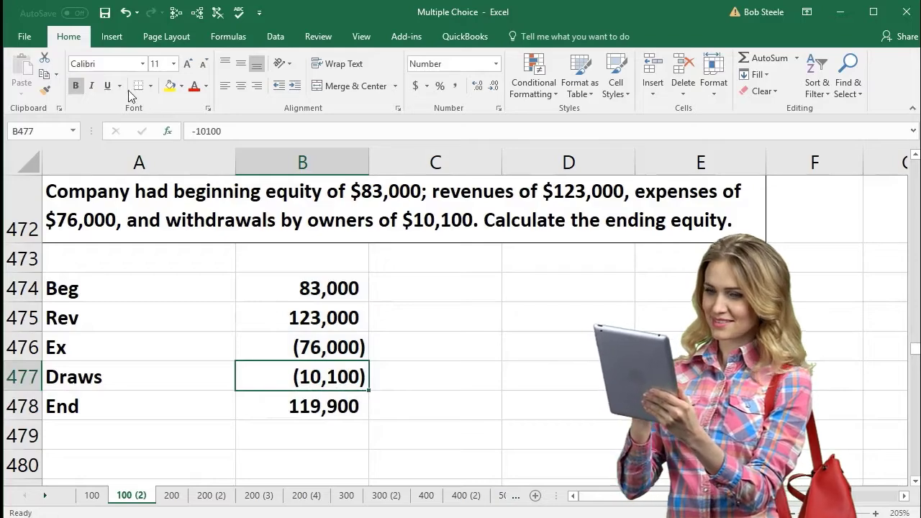
- Review the beginning equity, revenue, expenses, withdrawals and SUM values in B474:B478, plus their row labels
{"action": "left_click", "coordinate": [454, 351]}
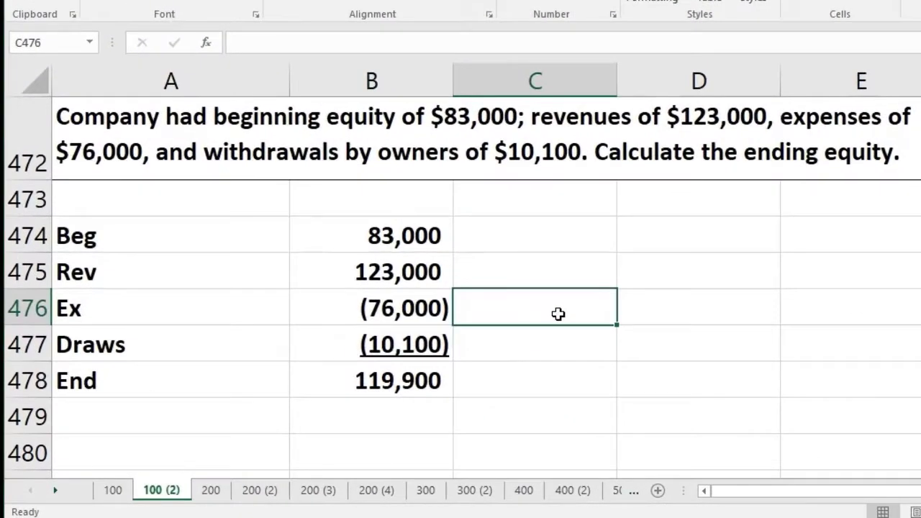
{"action": "left_click", "coordinate": [427, 237]}
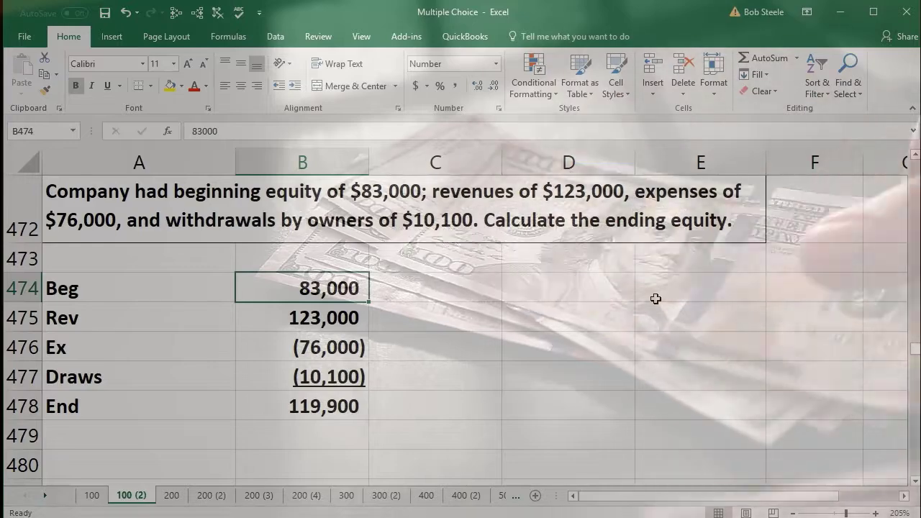
{"action": "key", "text": "Down"}
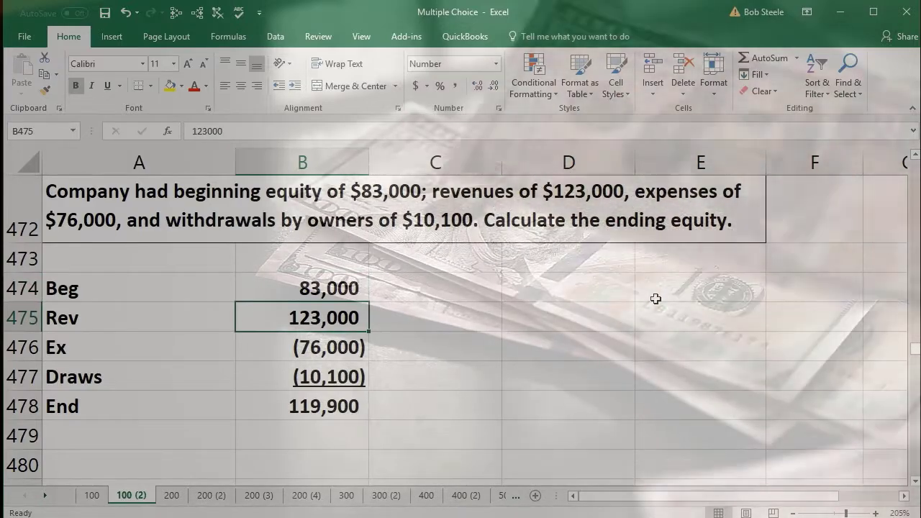
{"action": "key", "text": "Down"}
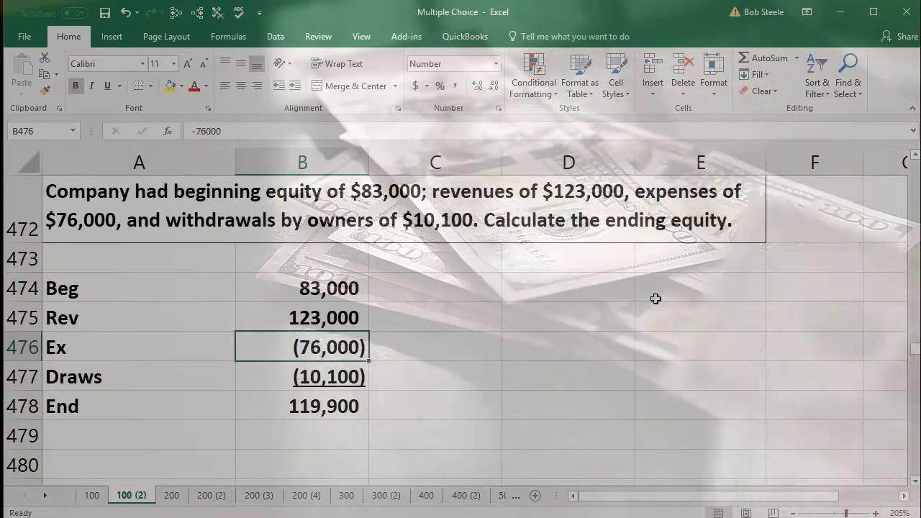
{"action": "key", "text": "Down"}
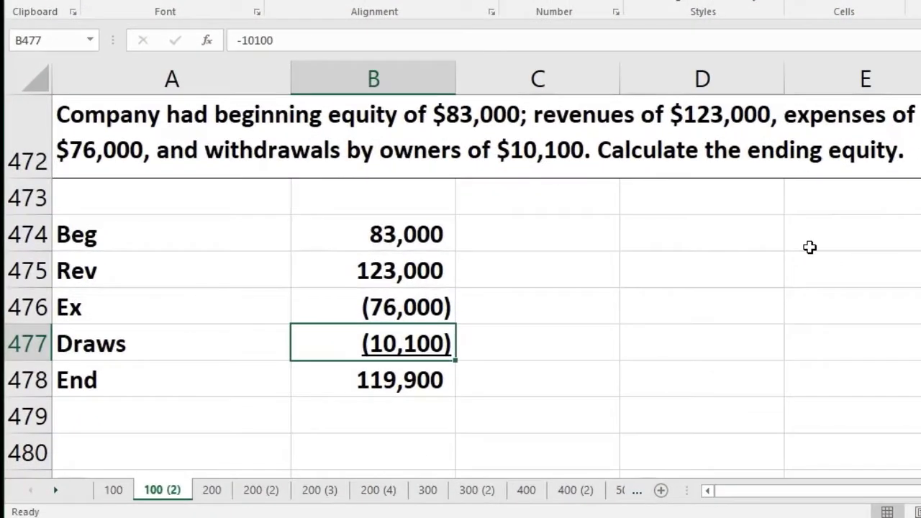
{"action": "key", "text": "Down"}
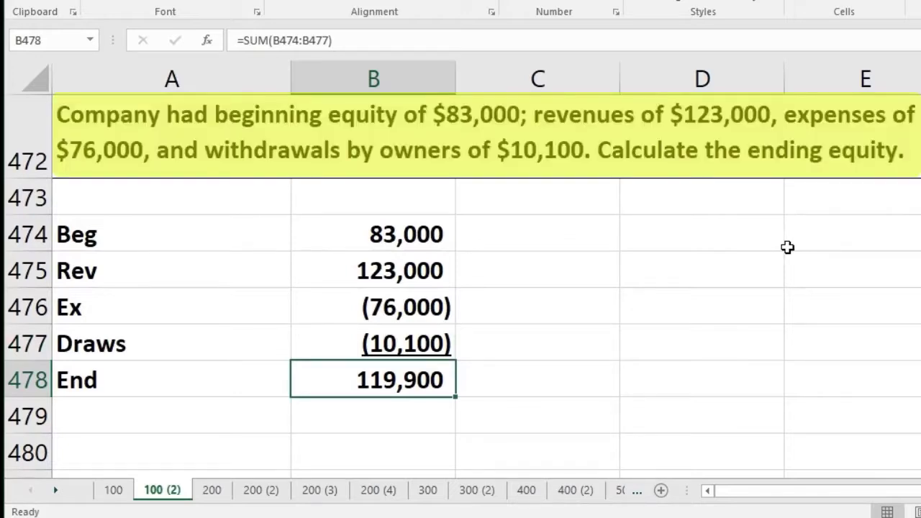
{"action": "key", "text": "Left"}
{"action": "key", "text": "Up"}
{"action": "key", "text": "Up"}
{"action": "key", "text": "Up"}
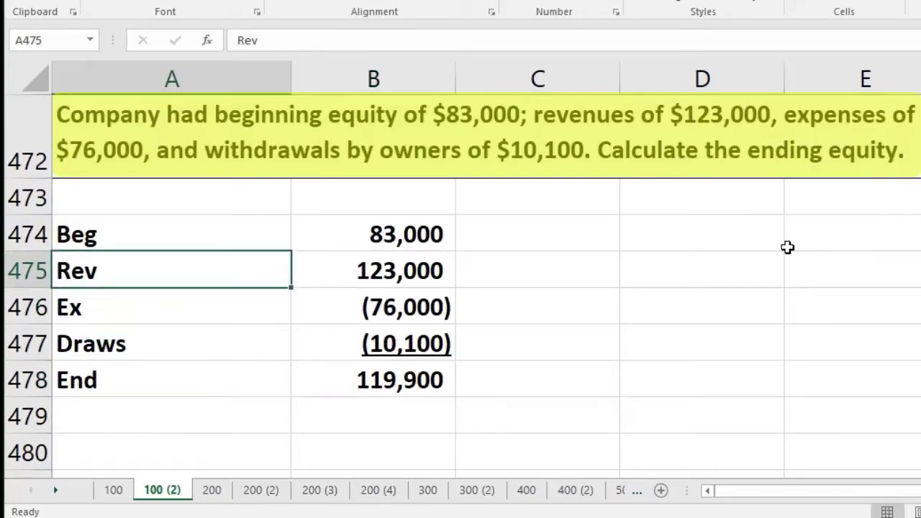
{"action": "key", "text": "Down"}
{"action": "key", "text": "Down"}
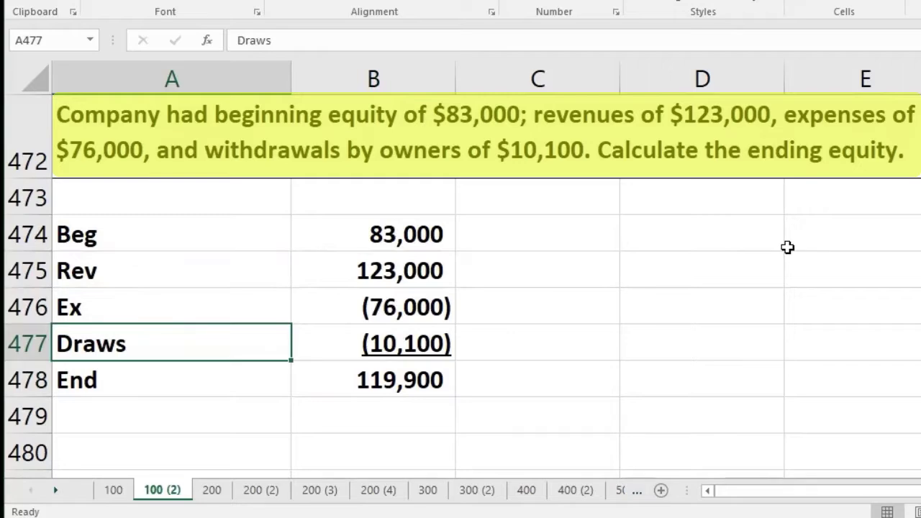
{"action": "key", "text": "Down"}
{"action": "left_click", "coordinate": [787, 247]}
{"action": "scroll", "coordinate": [648, 408], "scroll_direction": "down", "scroll_amount": 1}
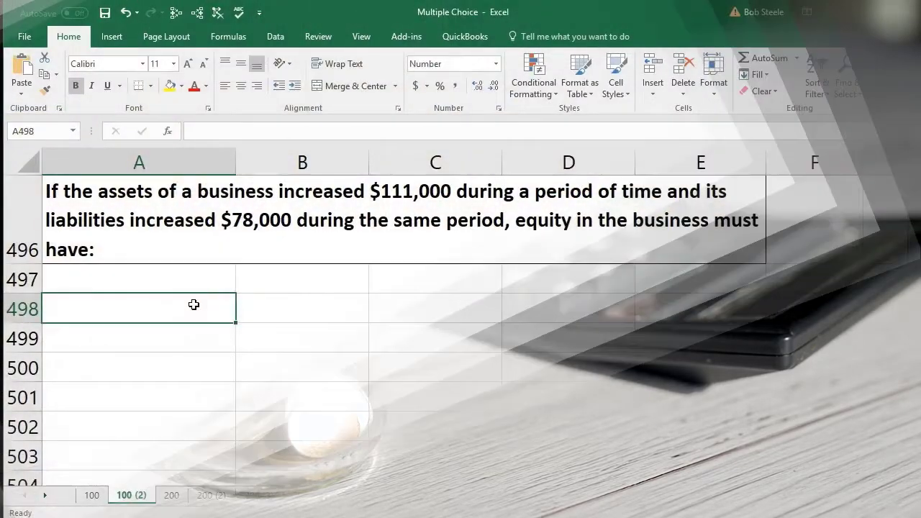
- Lay out the A = L + heading labels across B498:E498, clearing a misplaced A from A498
{"action": "type", "text": "A"}
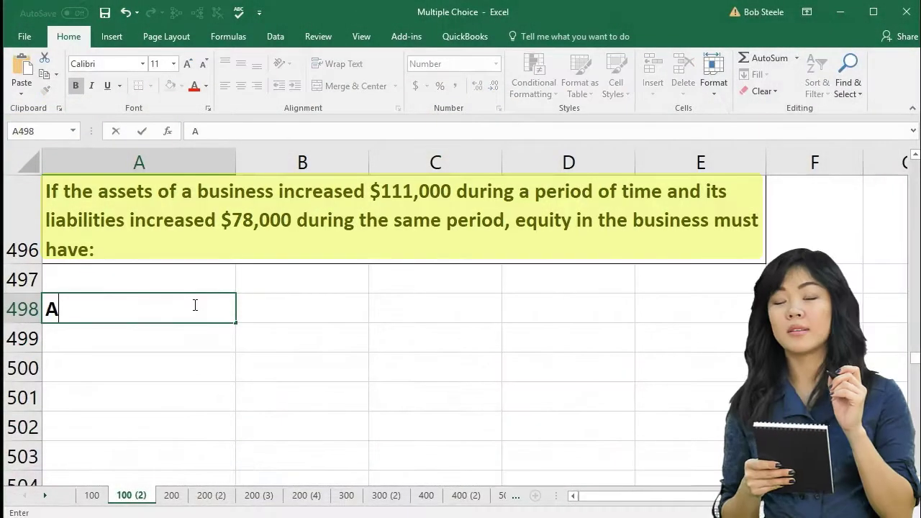
{"action": "key", "text": "Tab"}
{"action": "left_click", "coordinate": [193, 304]}
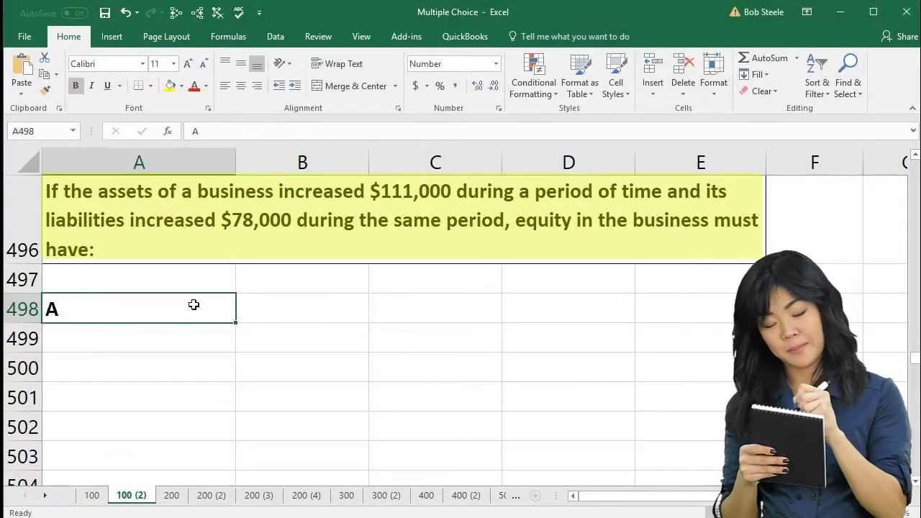
{"action": "key", "text": "Delete"}
{"action": "key", "text": "Tab"}
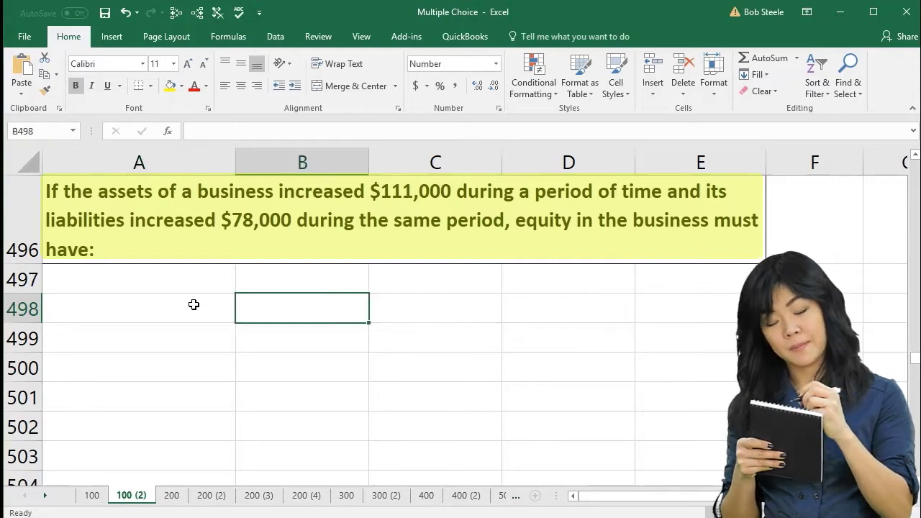
{"action": "type", "text": "A"}
{"action": "key", "text": "Tab"}
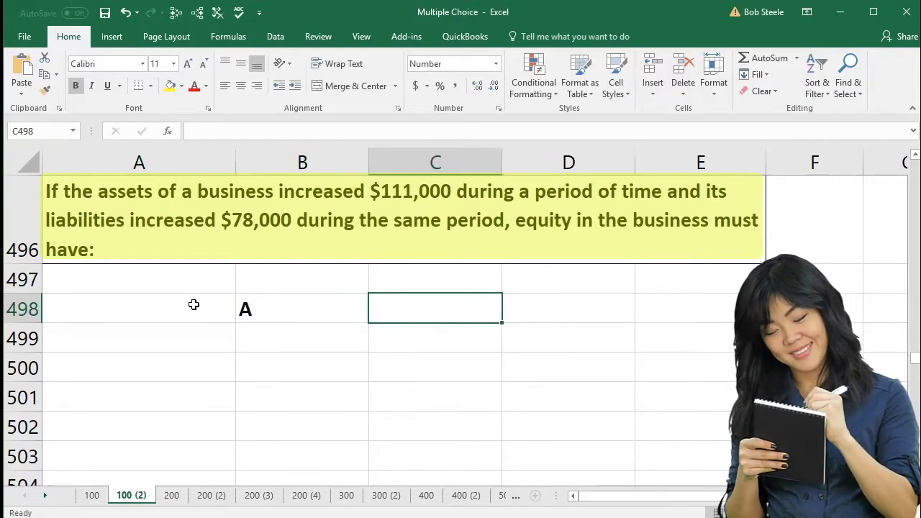
{"action": "type", "text": "="}
{"action": "key", "text": "Tab"}
{"action": "type", "text": "L"}
{"action": "key", "text": "Tab"}
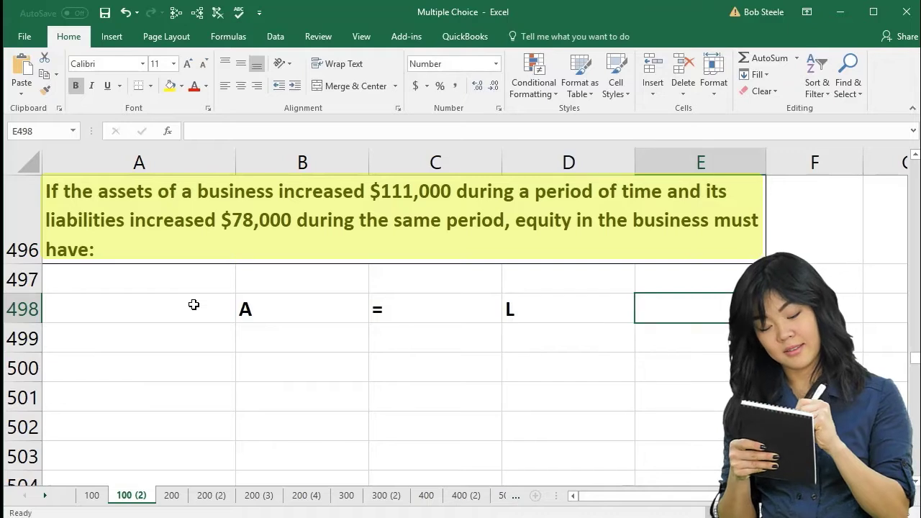
{"action": "type", "text": "+"}
{"action": "key", "text": "Tab"}
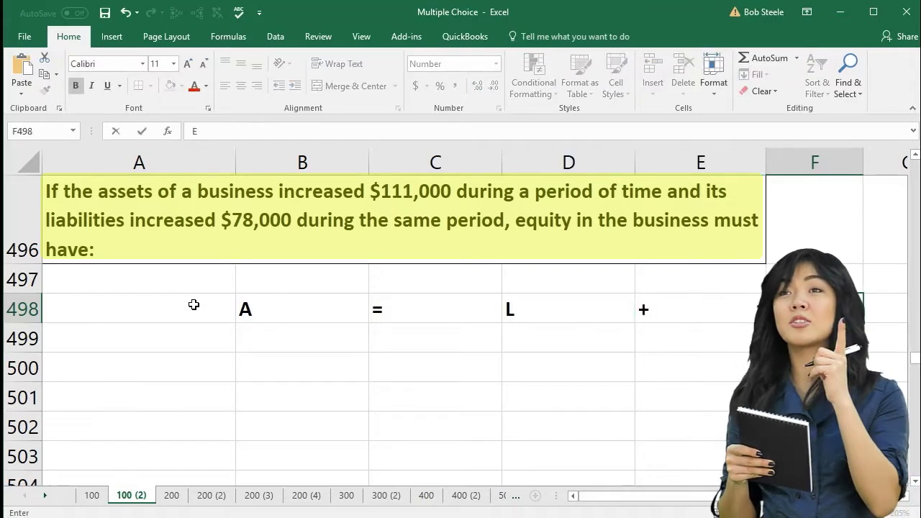
{"action": "key", "text": "Return"}
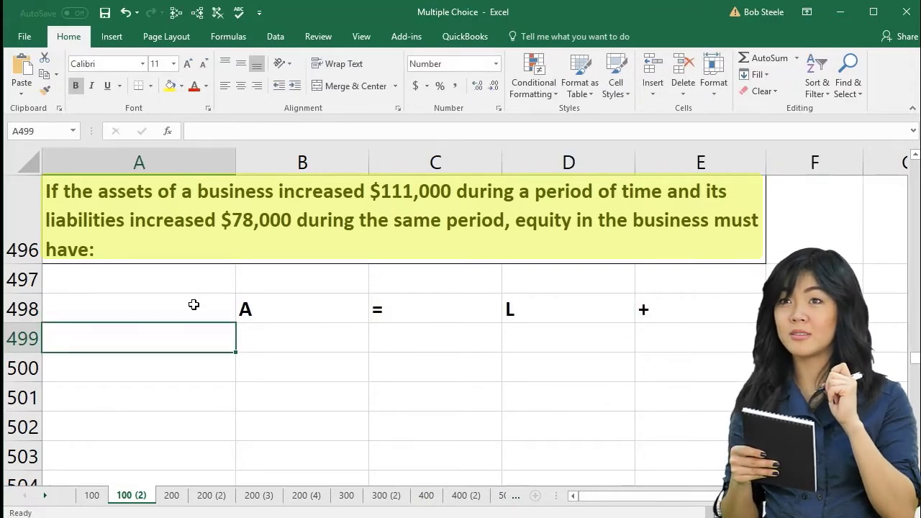
- Fill row 499 as 111,000 = 78,000 + E
{"action": "key", "text": "Tab"}
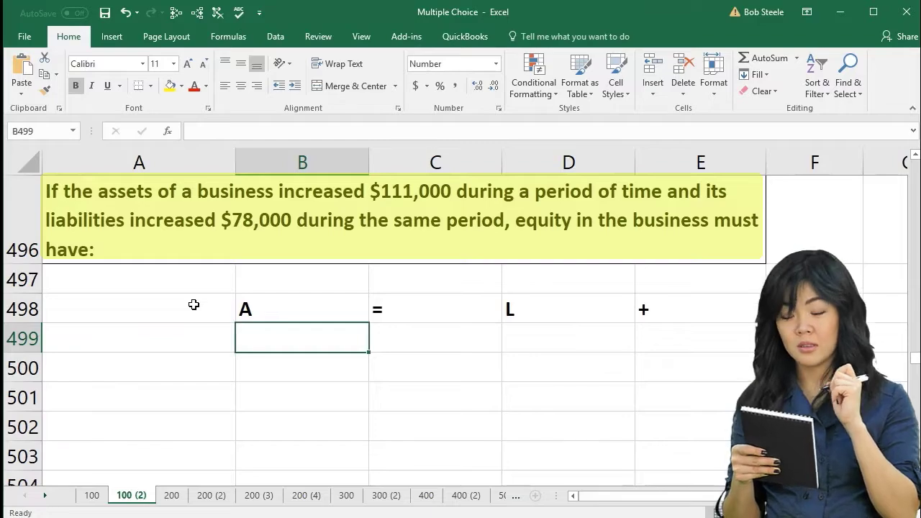
{"action": "type", "text": "111,000"}
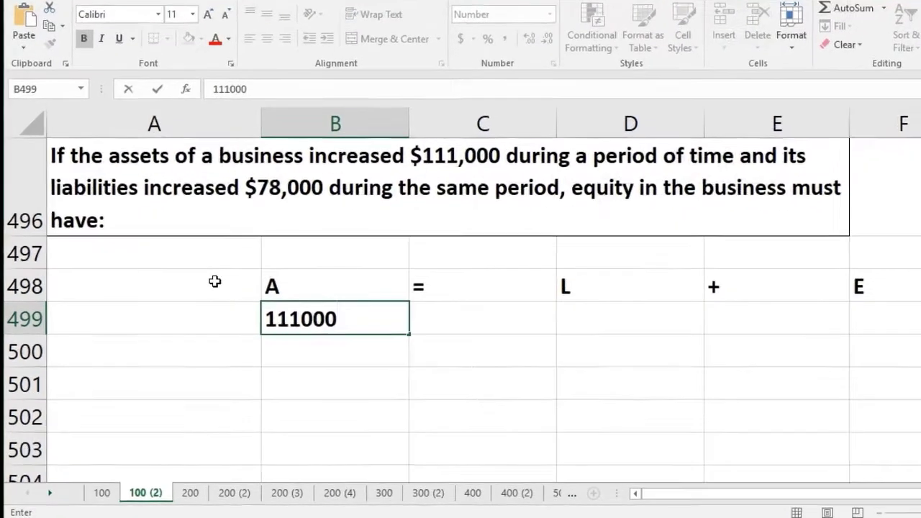
{"action": "key", "text": "Tab"}
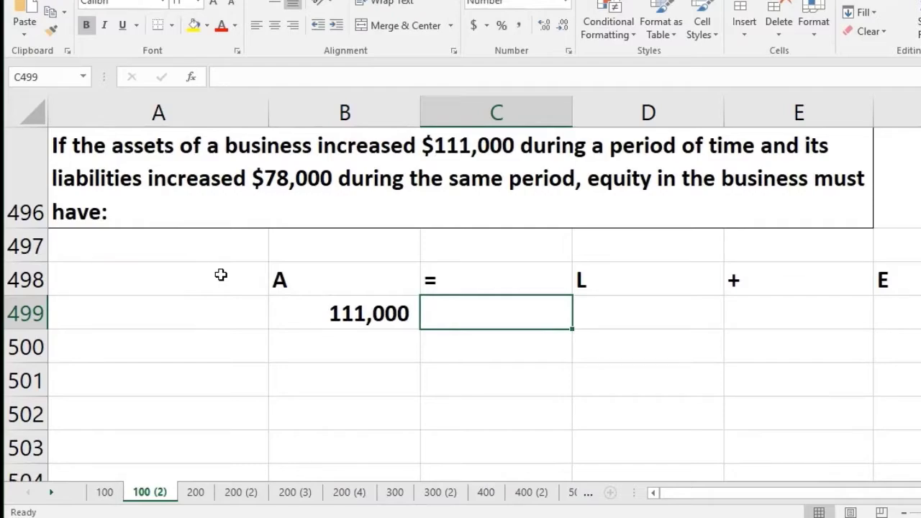
{"action": "key", "text": "Tab"}
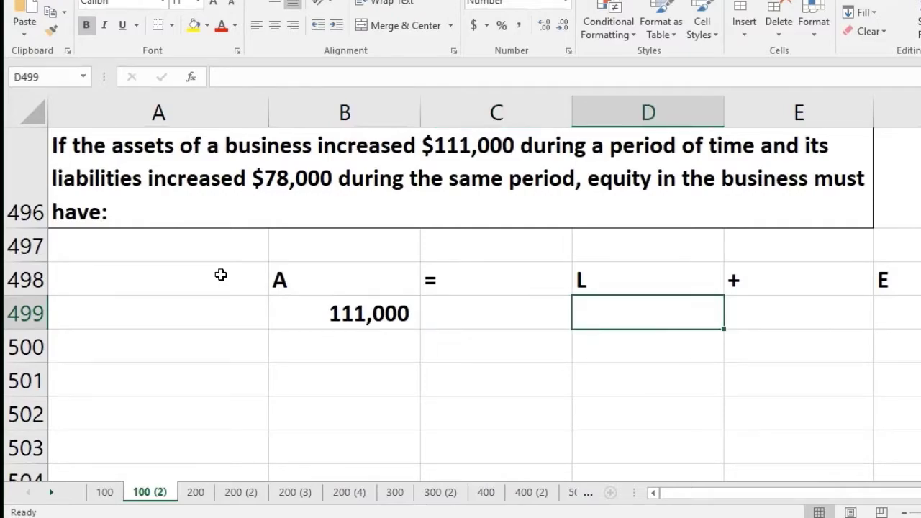
{"action": "type", "text": "78000"}
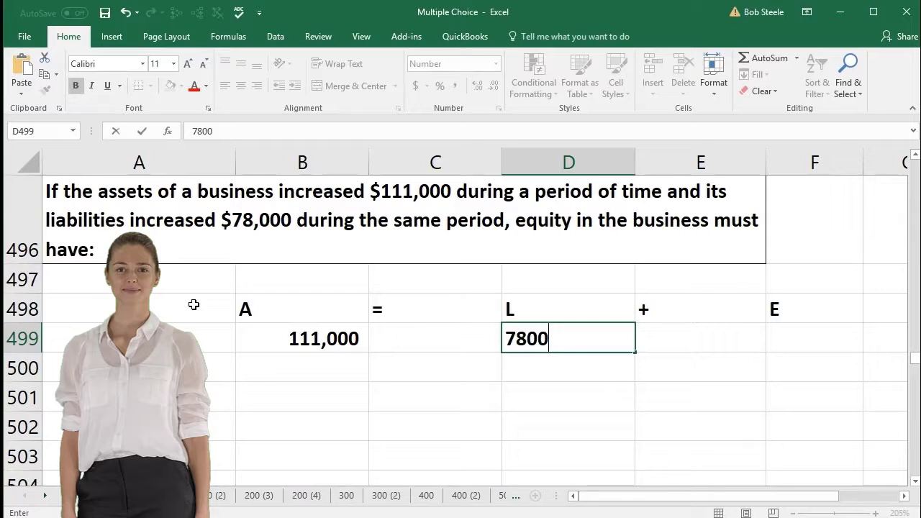
{"action": "key", "text": "Tab"}
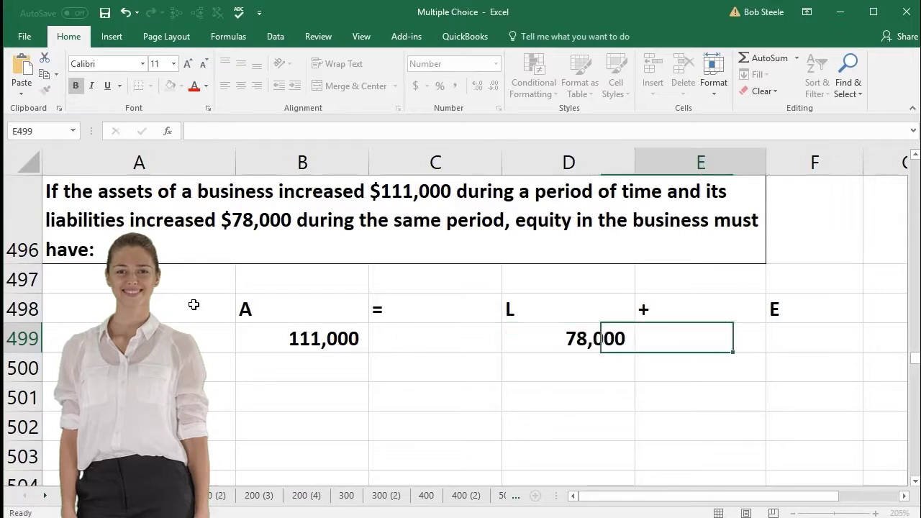
{"action": "type", "text": "+"}
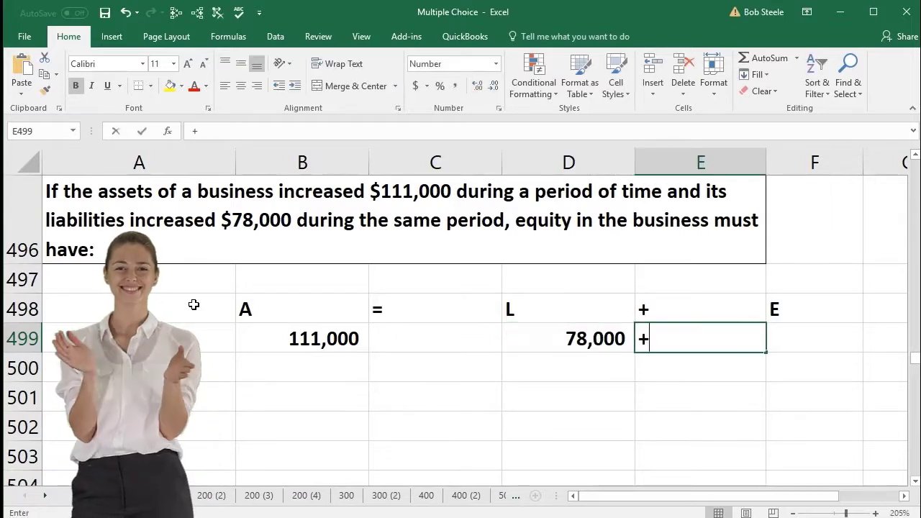
{"action": "key", "text": "Tab"}
{"action": "type", "text": "E"}
{"action": "key", "text": "Return"}
{"action": "key", "text": "Up"}
{"action": "key", "text": "Right"}
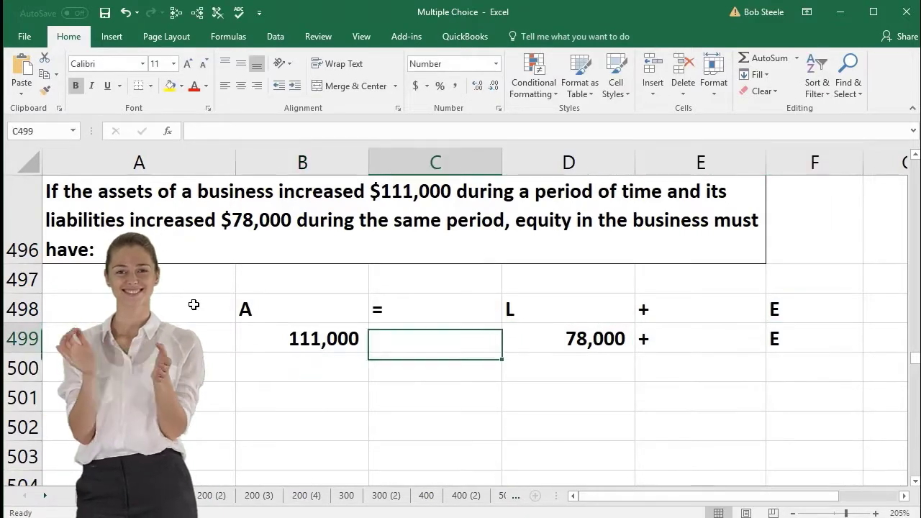
{"action": "type", "text": "="}
{"action": "key", "text": "Return"}
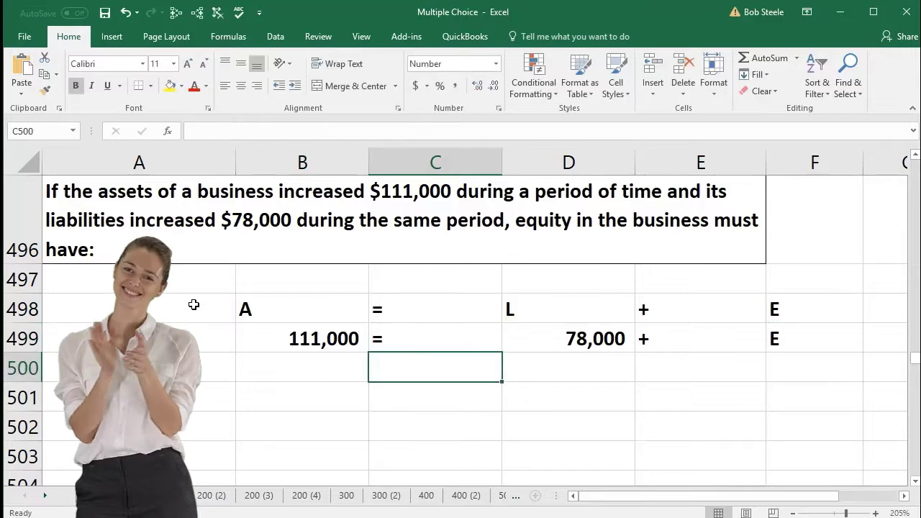
{"action": "key", "text": "Right"}
{"action": "key", "text": "Right"}
{"action": "key", "text": "Right"}
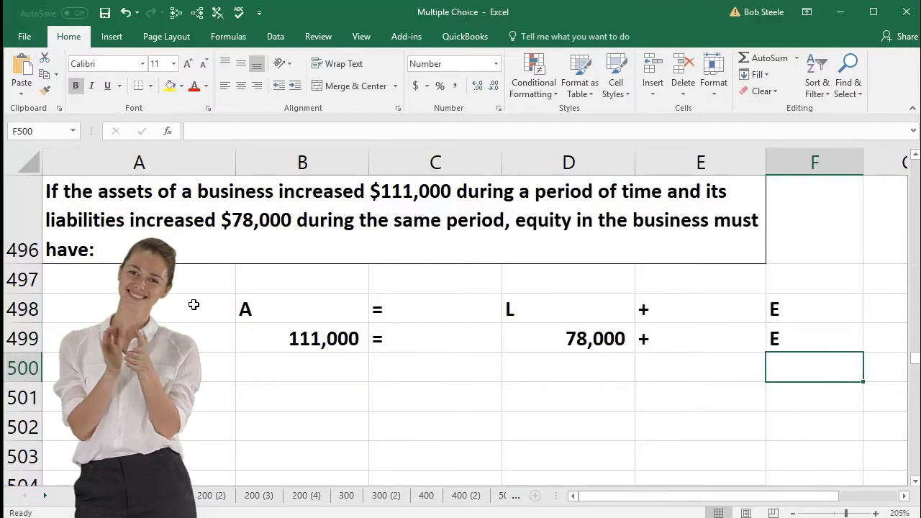
- Subtract 78,000 under liabilities and sum the assets column to 33,000
{"action": "key", "text": "Left"}
{"action": "key", "text": "Left"}
{"action": "type", "text": "-780"}
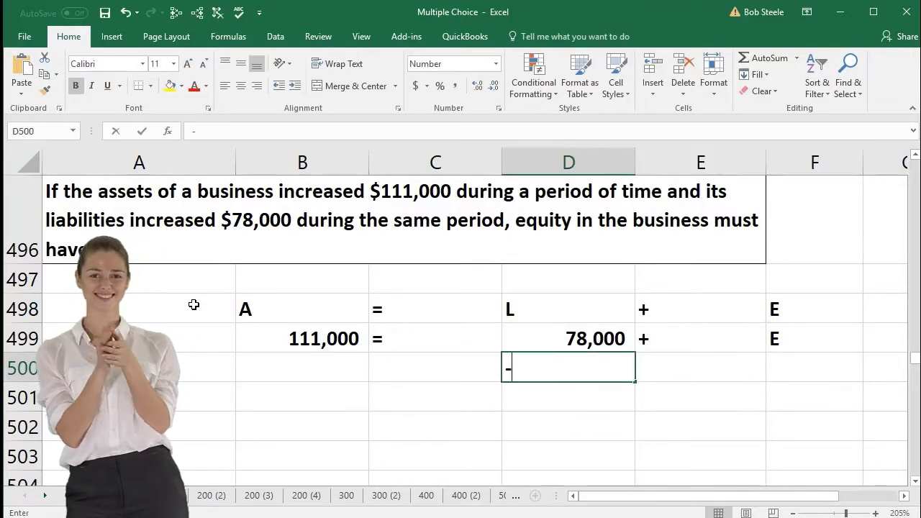
{"action": "type", "text": "00"}
{"action": "key", "text": "Return"}
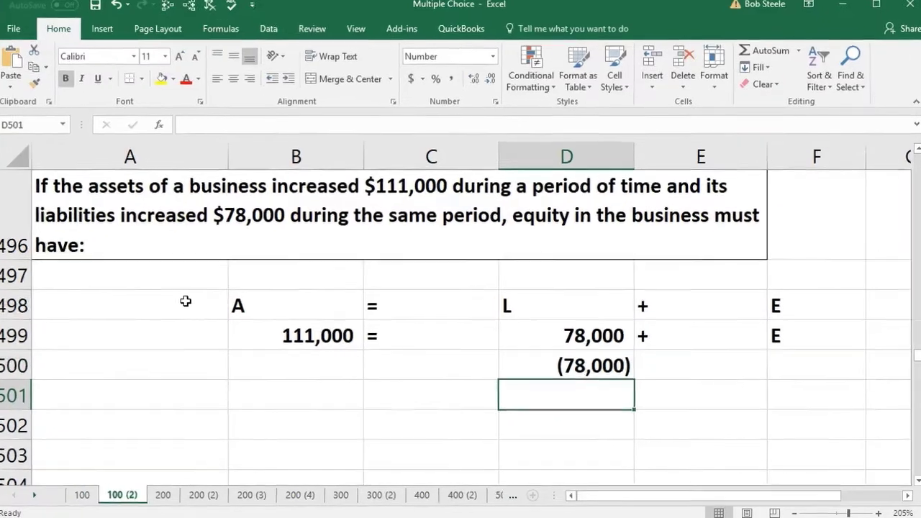
{"action": "key", "text": "Up"}
{"action": "key", "text": "Left"}
{"action": "key", "text": "Left"}
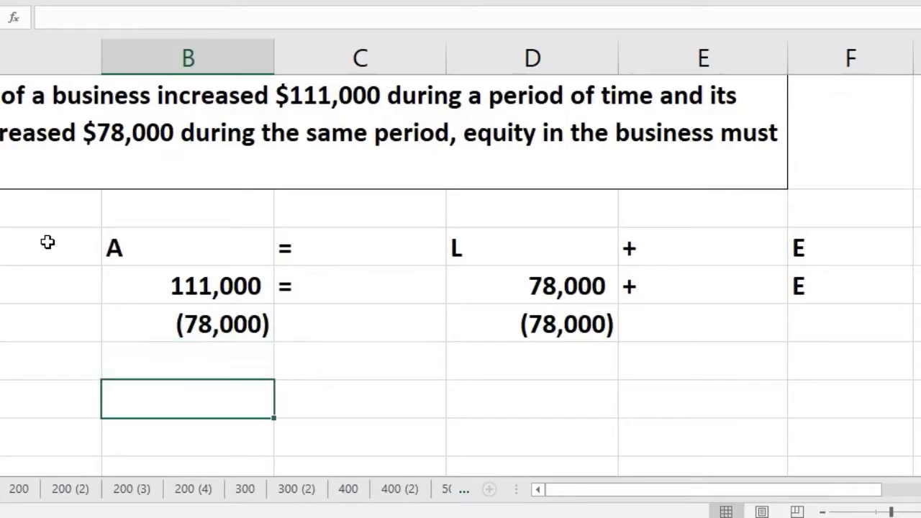
{"action": "type", "text": "=sum("}
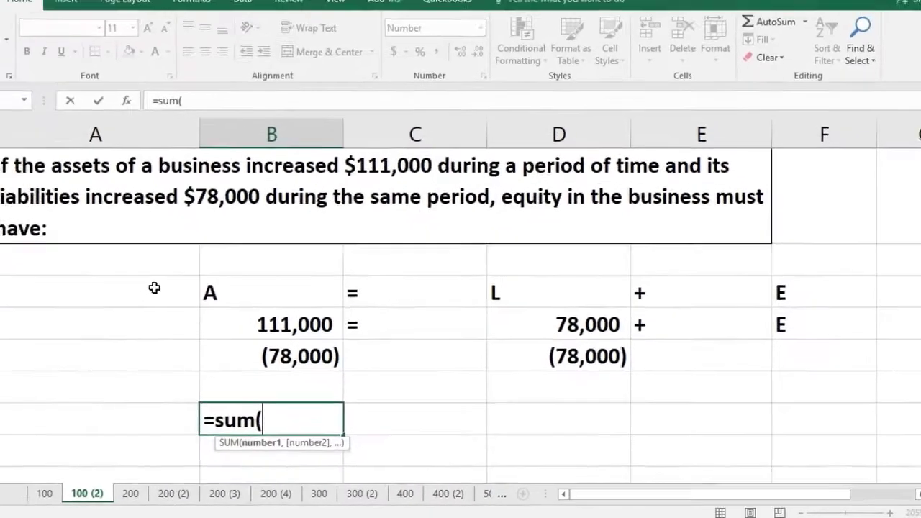
{"action": "key", "text": "Up"}
{"action": "key", "text": "Up"}
{"action": "key", "text": "Up"}
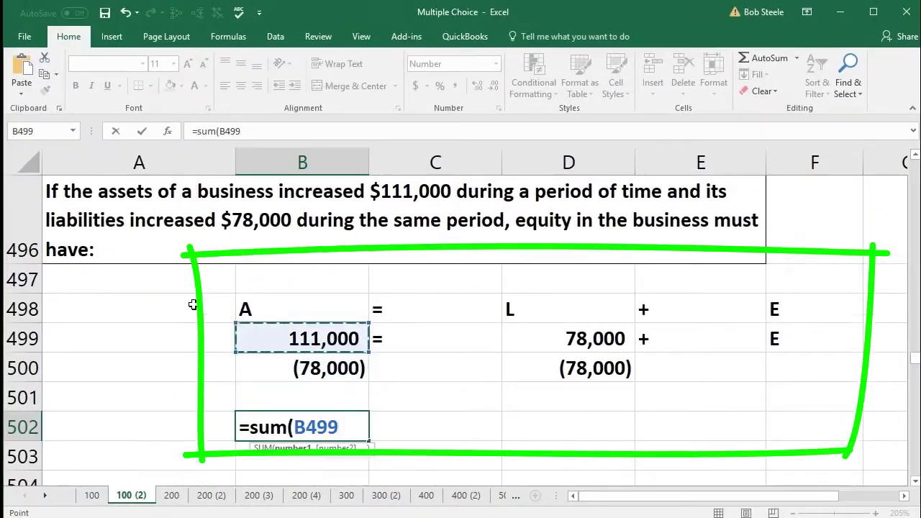
{"action": "key", "text": "shift+Down"}
{"action": "key", "text": "Return"}
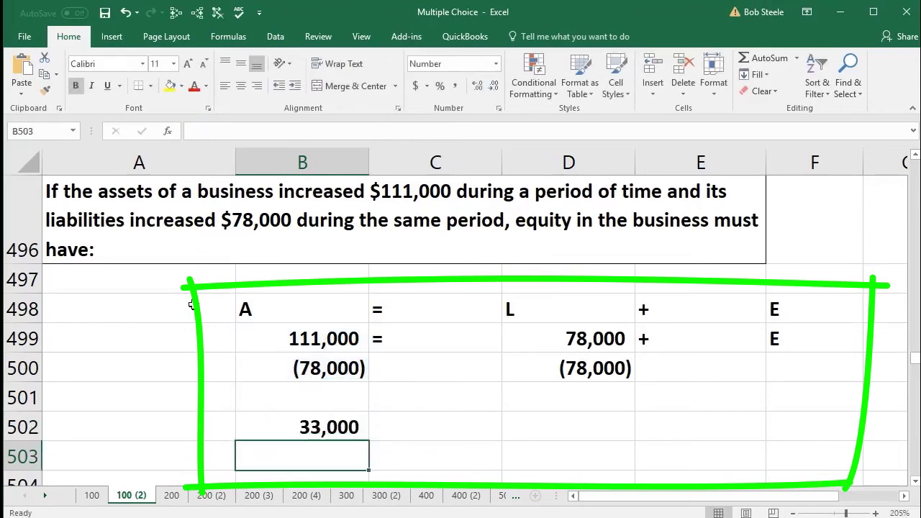
- Complete the result row with =, a liabilities SUM of 0, and + E
{"action": "key", "text": "Right"}
{"action": "key", "text": "Up"}
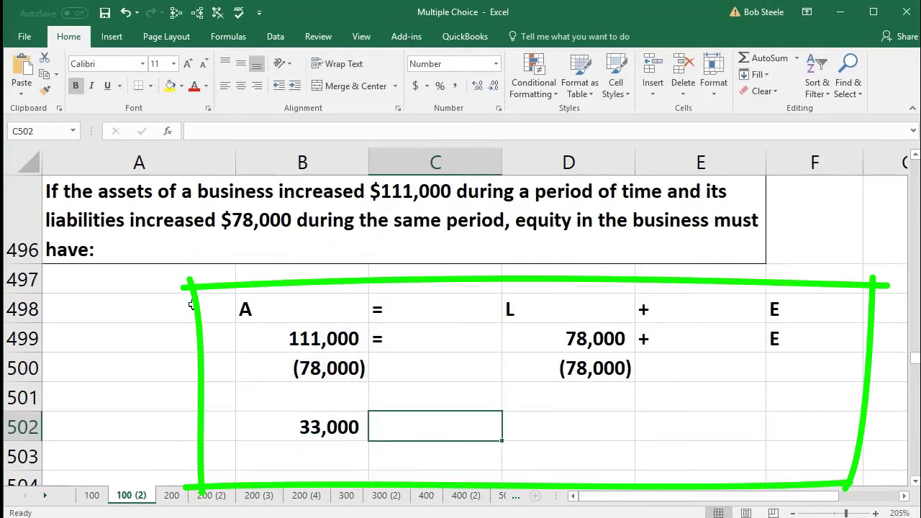
{"action": "type", "text": "="}
{"action": "key", "text": "Right"}
{"action": "type", "text": "+"}
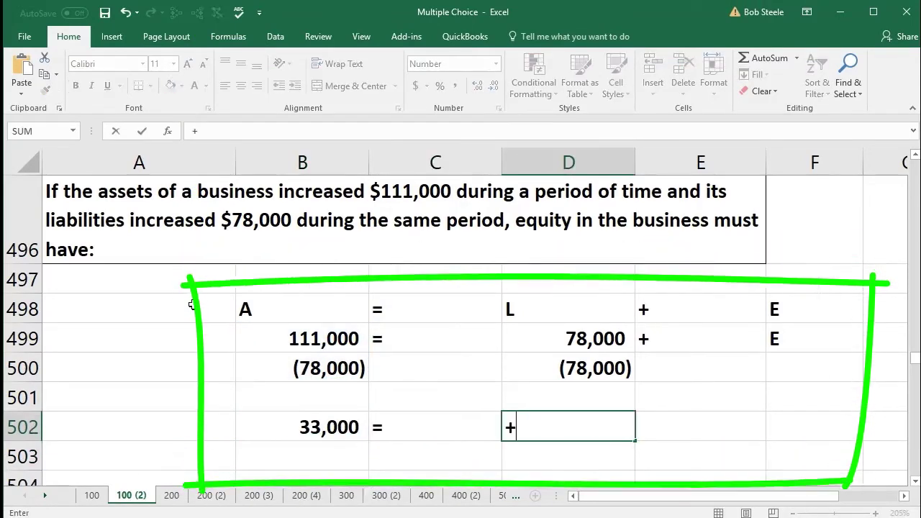
{"action": "type", "text": "si,m"}
{"action": "key", "text": "BackSpace"}
{"action": "key", "text": "BackSpace"}
{"action": "key", "text": "BackSpace"}
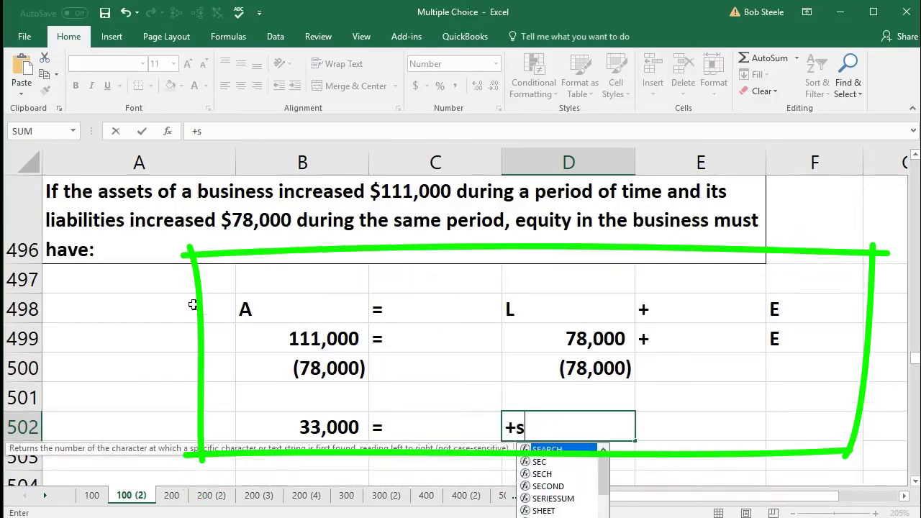
{"action": "type", "text": "um("}
{"action": "key", "text": "Up"}
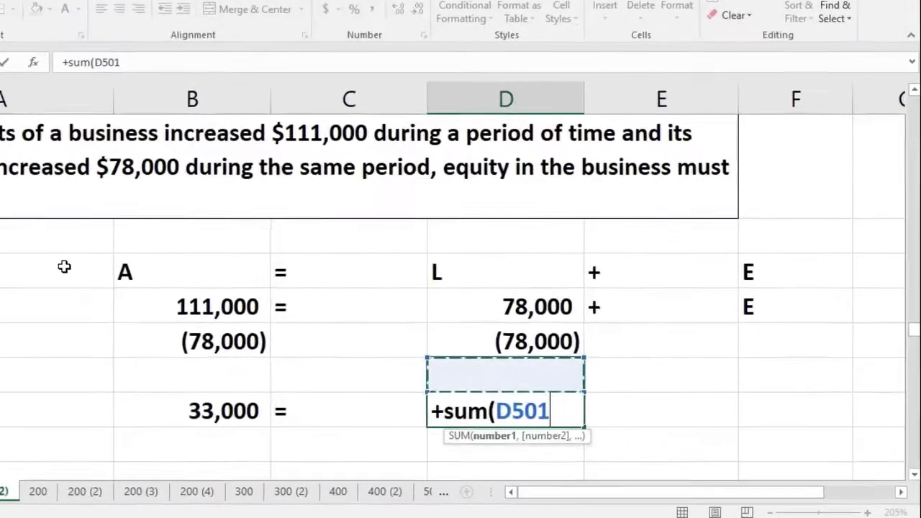
{"action": "key", "text": "Up"}
{"action": "key", "text": "Up"}
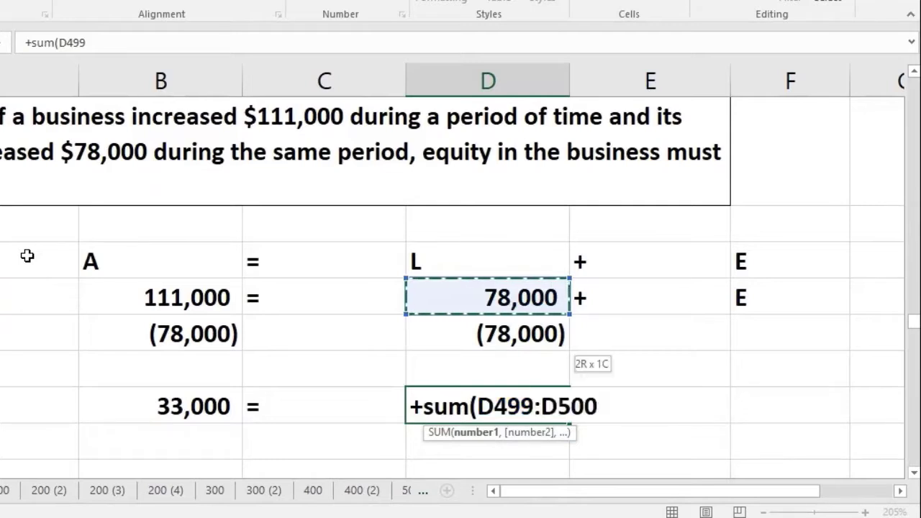
{"action": "key", "text": "Tab"}
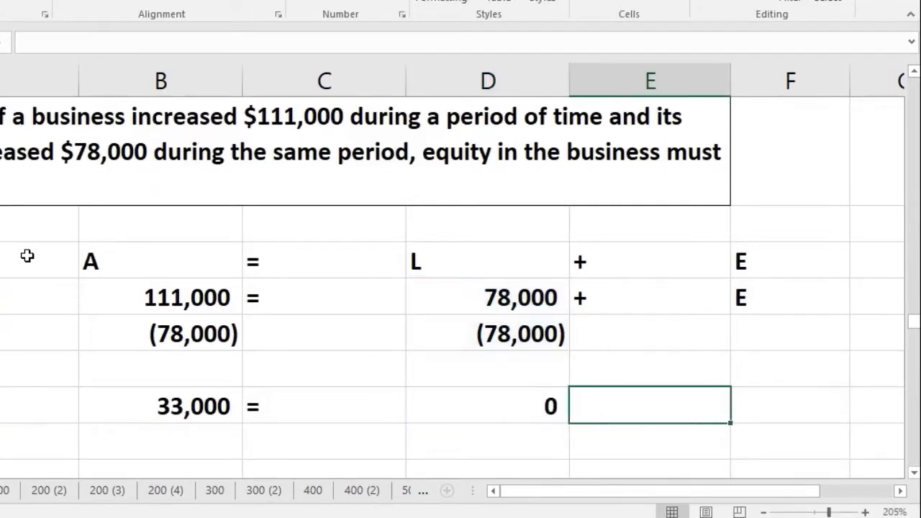
{"action": "key", "text": "Tab"}
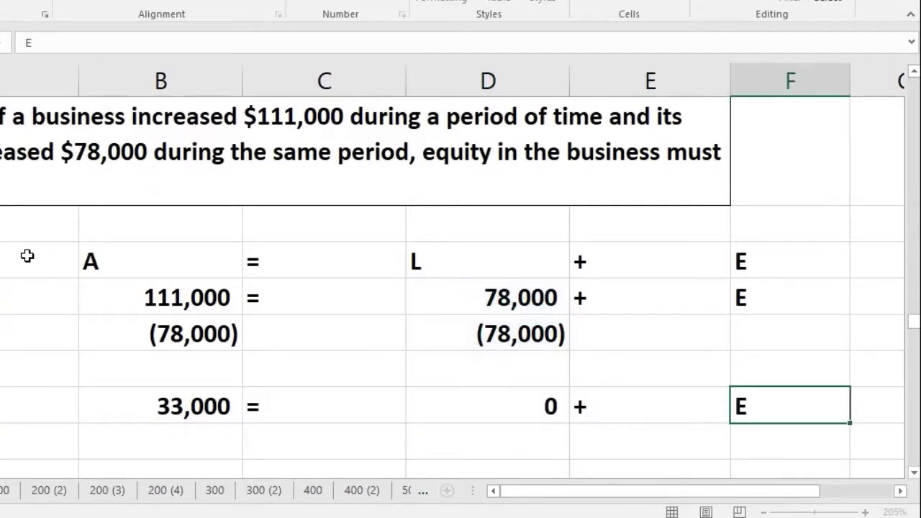
{"action": "key", "text": "Return"}
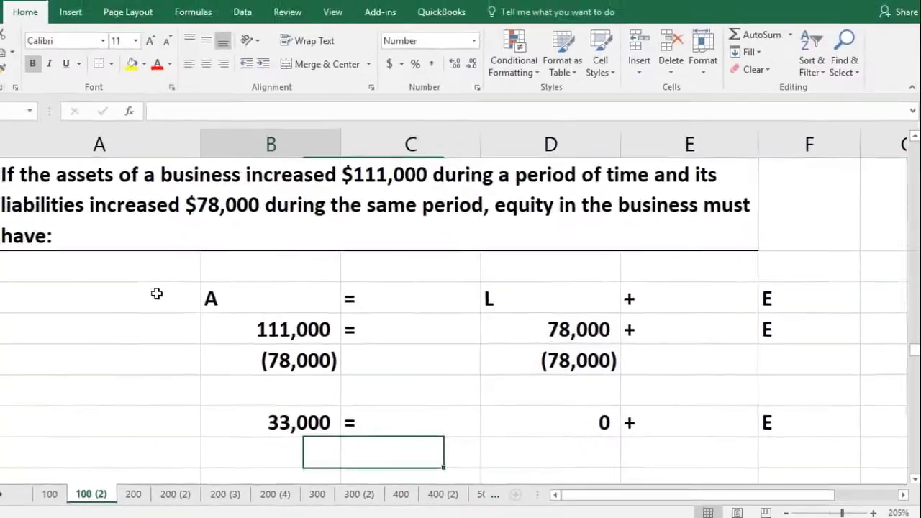
{"action": "key", "text": "Left"}
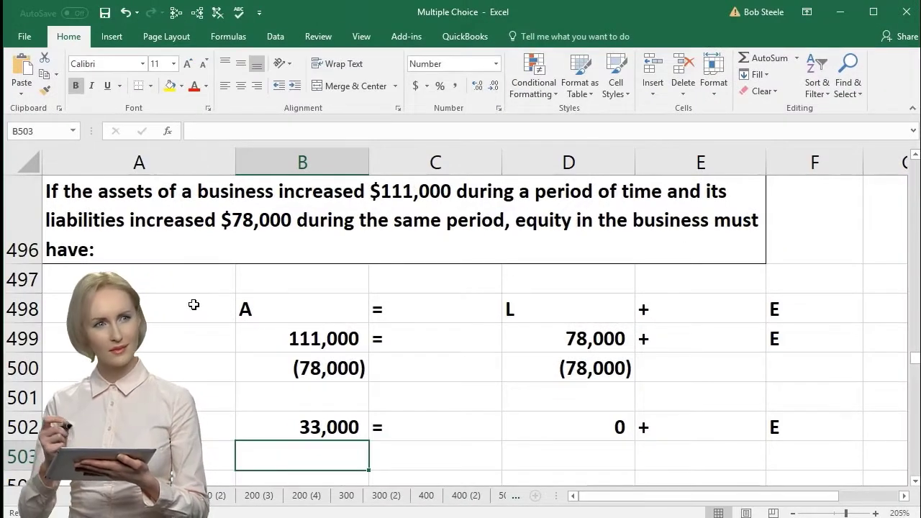
- Build the answer row with E, +, and a +B502 formula linking equity to the 33,000 total
{"action": "key", "text": "Tab"}
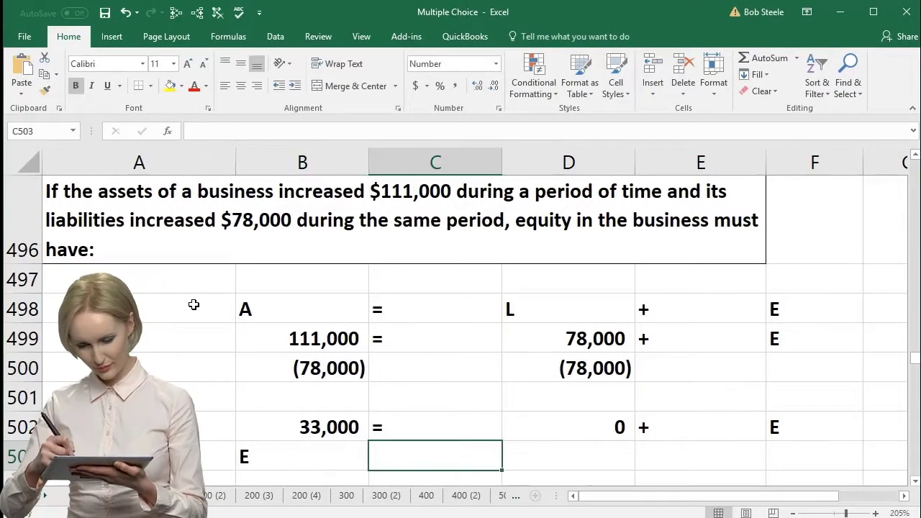
{"action": "type", "text": "+"}
{"action": "key", "text": "Tab"}
{"action": "type", "text": "+"}
{"action": "key", "text": "Left"}
{"action": "key", "text": "Left"}
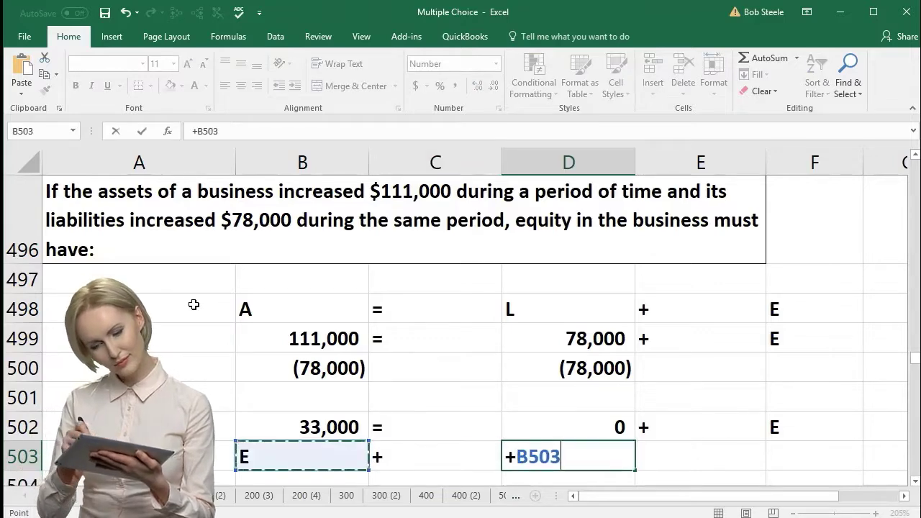
{"action": "key", "text": "Up"}
{"action": "key", "text": "Return"}
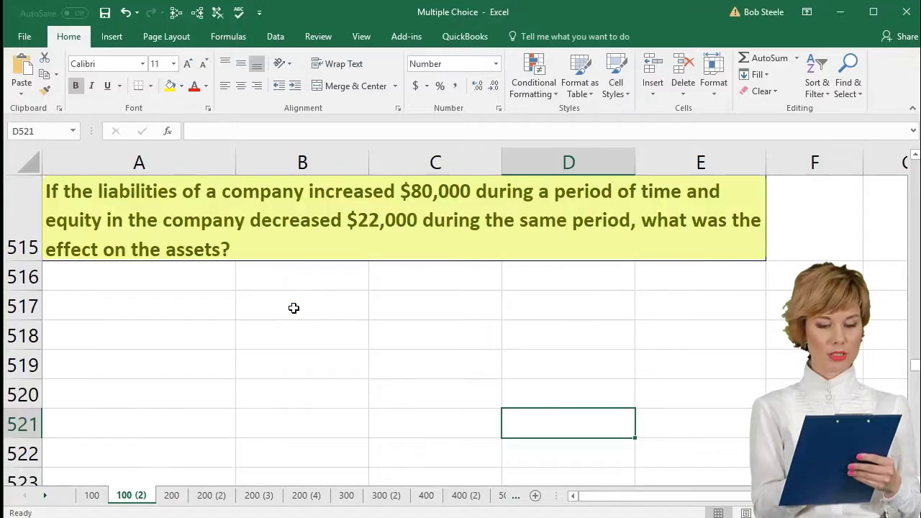
- Type the A = L + E heading row for the new question
{"action": "left_click", "coordinate": [307, 314]}
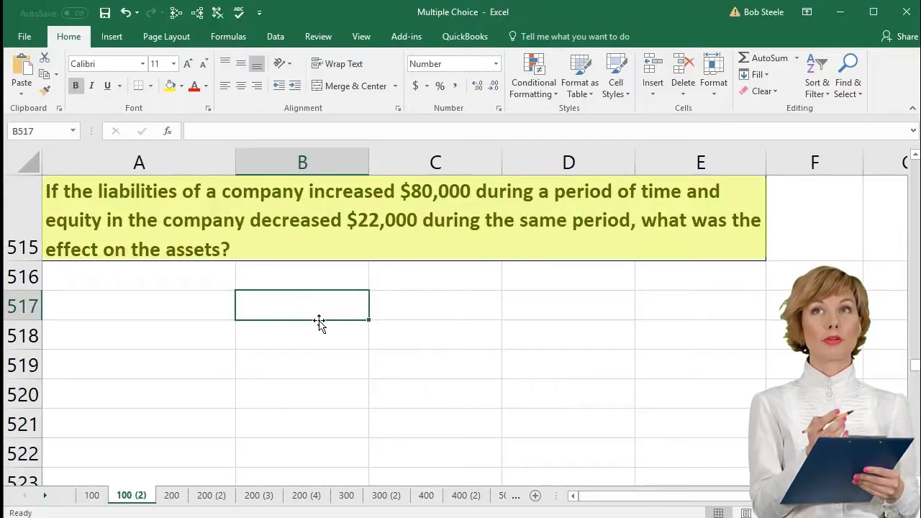
{"action": "type", "text": "A"}
{"action": "key", "text": "Tab"}
{"action": "type", "text": "="}
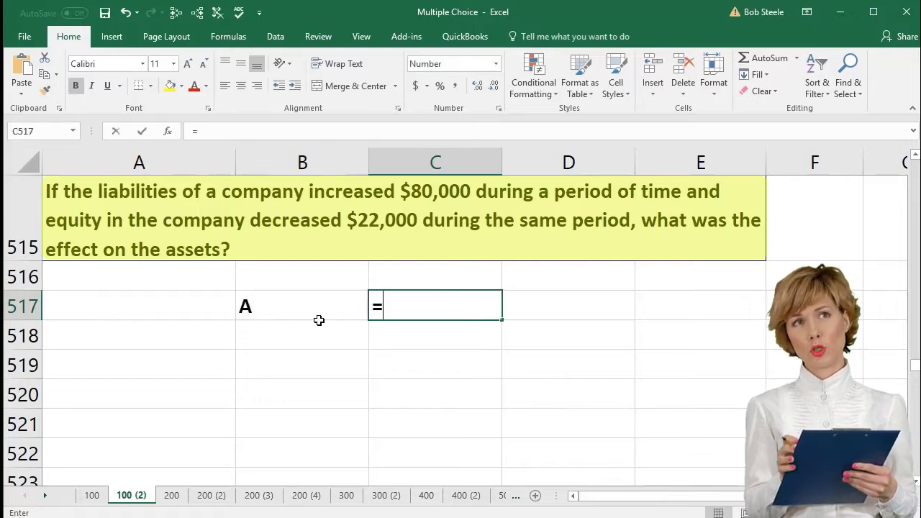
{"action": "key", "text": "Tab"}
{"action": "type", "text": "L"}
{"action": "key", "text": "Tab"}
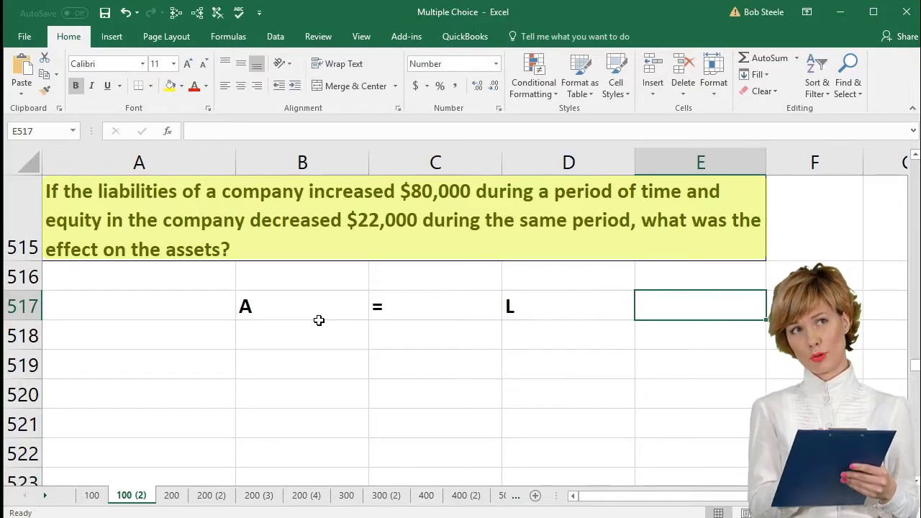
{"action": "type", "text": "+"}
{"action": "key", "text": "Tab"}
{"action": "type", "text": "E"}
{"action": "key", "text": "Return"}
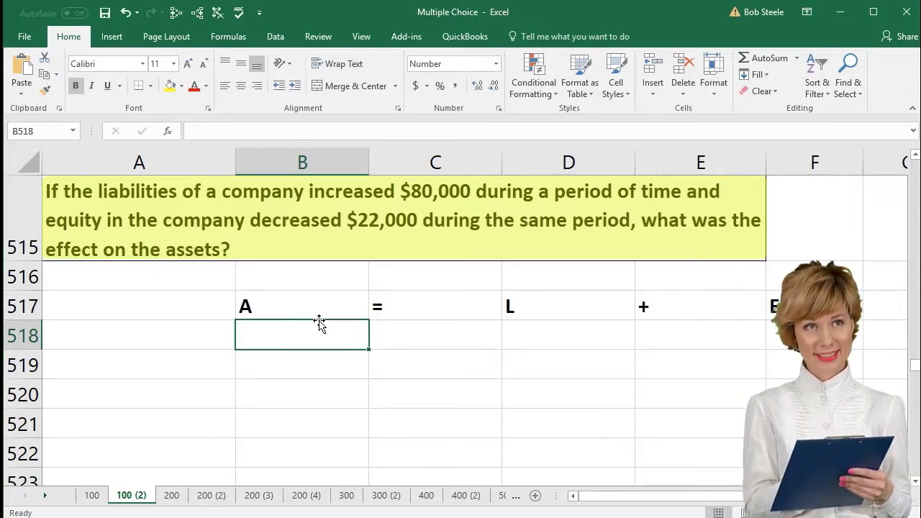
- Enter liabilities of 80,000, a plus sign, and an equity change of (22,000) in row 518
{"action": "key", "text": "Tab"}
{"action": "key", "text": "Tab"}
{"action": "type", "text": "8"}
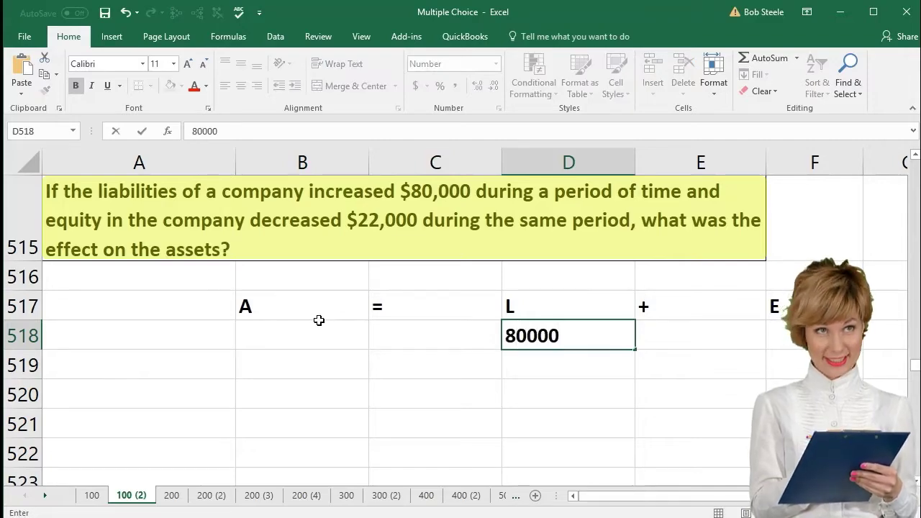
{"action": "key", "text": "Tab"}
{"action": "key", "text": "Tab"}
{"action": "key", "text": "shift+Tab"}
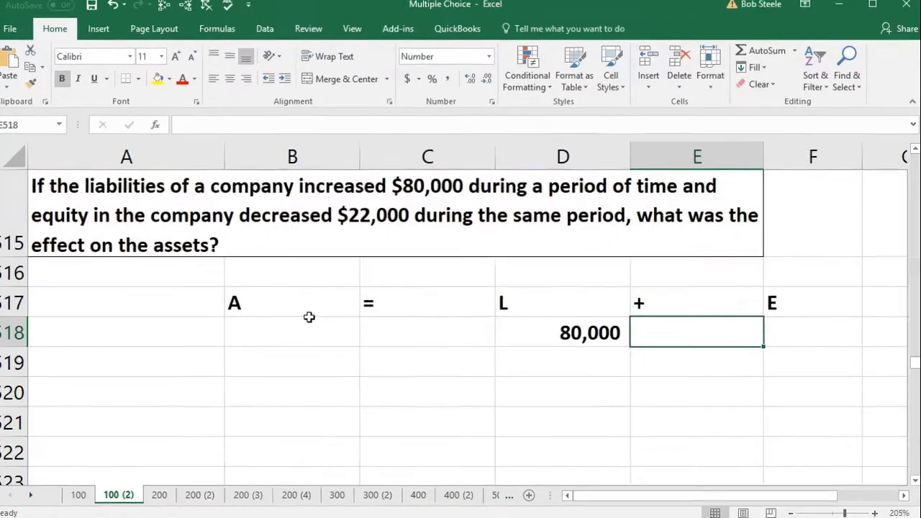
{"action": "type", "text": "+"}
{"action": "key", "text": "Tab"}
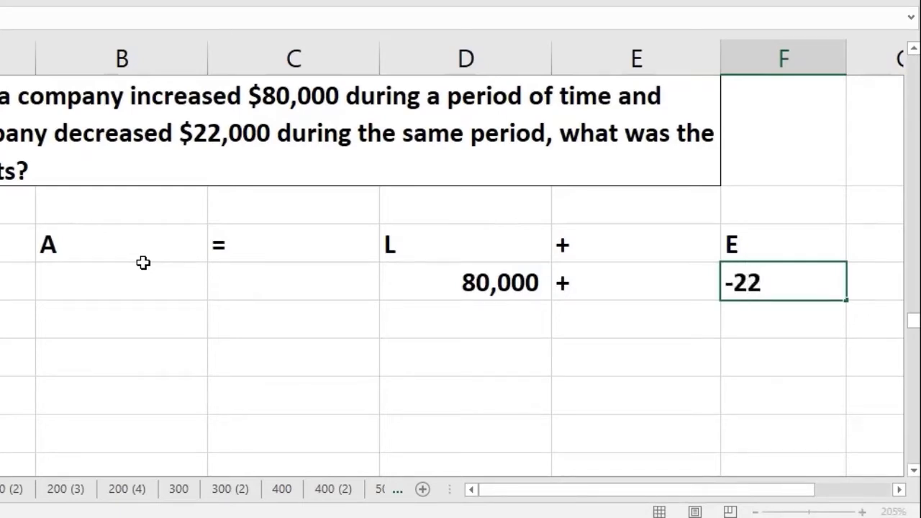
{"action": "key", "text": "Return"}
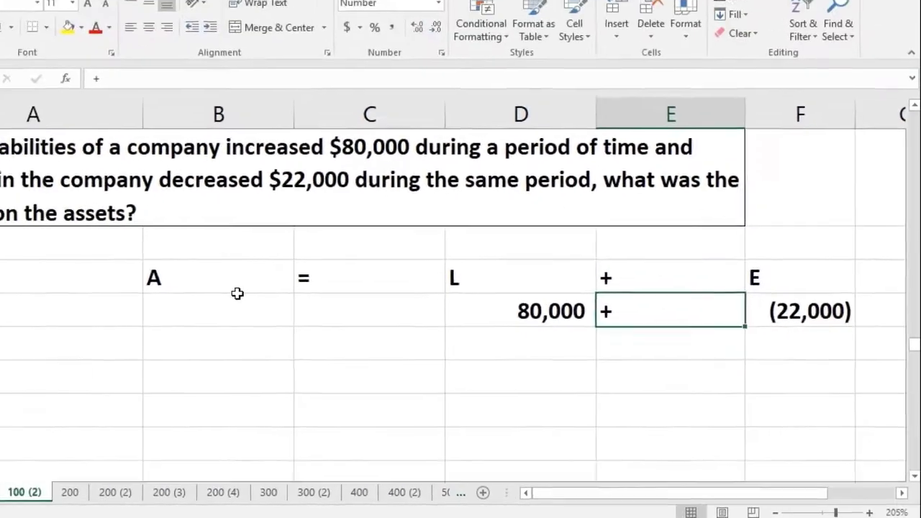
{"action": "key", "text": "Tab"}
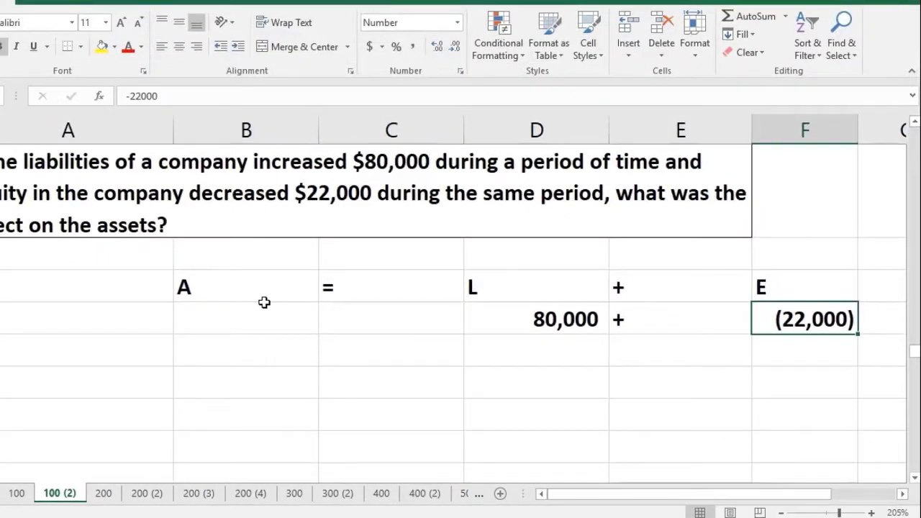
{"action": "key", "text": "Left"}
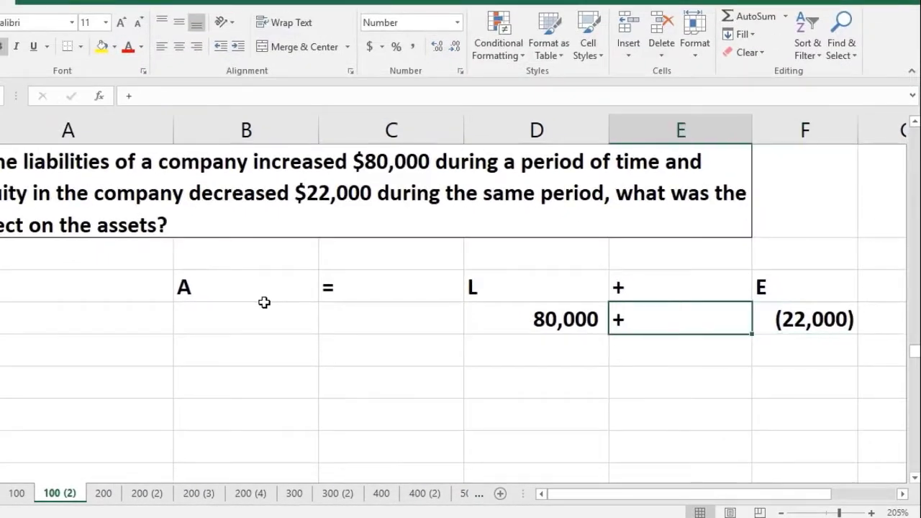
{"action": "key", "text": "Right"}
{"action": "key", "text": "Left"}
{"action": "key", "text": "Left"}
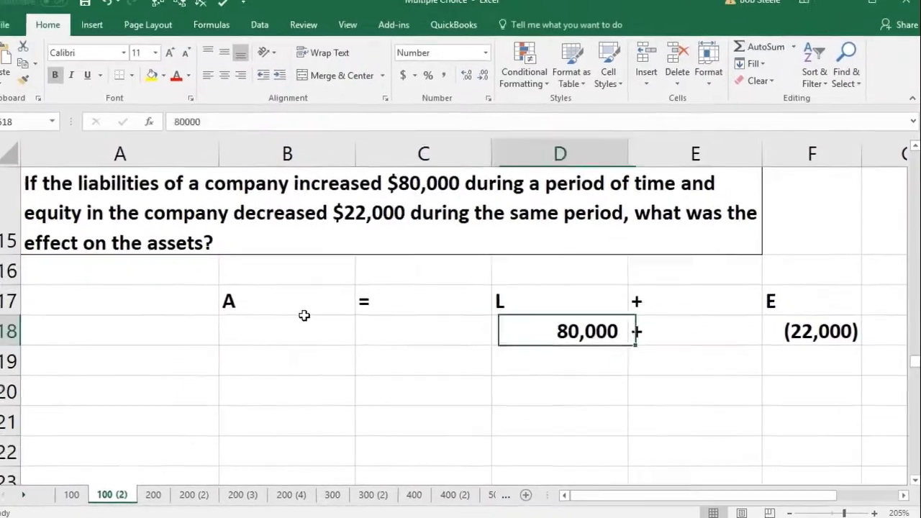
{"action": "key", "text": "Left"}
- Put the labels A and = in B518 and C518
{"action": "type", "text": "="}
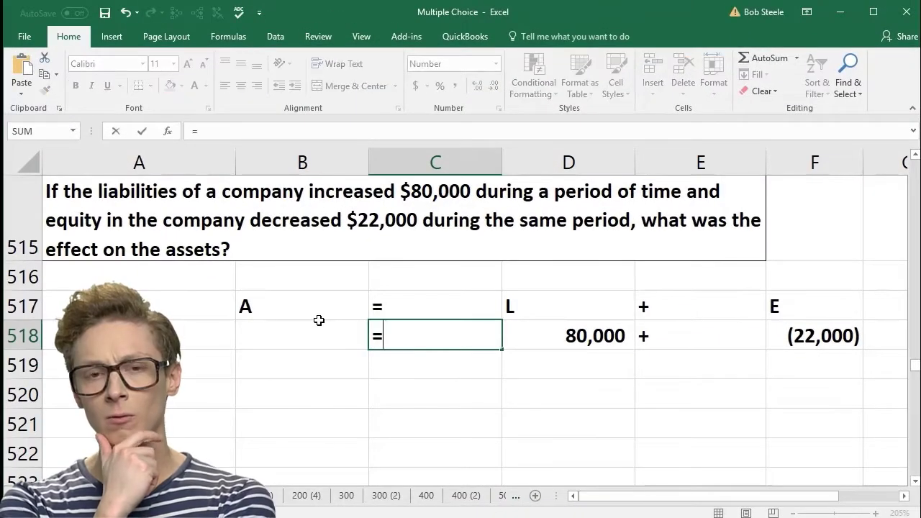
{"action": "key", "text": "Return"}
{"action": "left_click", "coordinate": [319, 324]}
{"action": "type", "text": "a"}
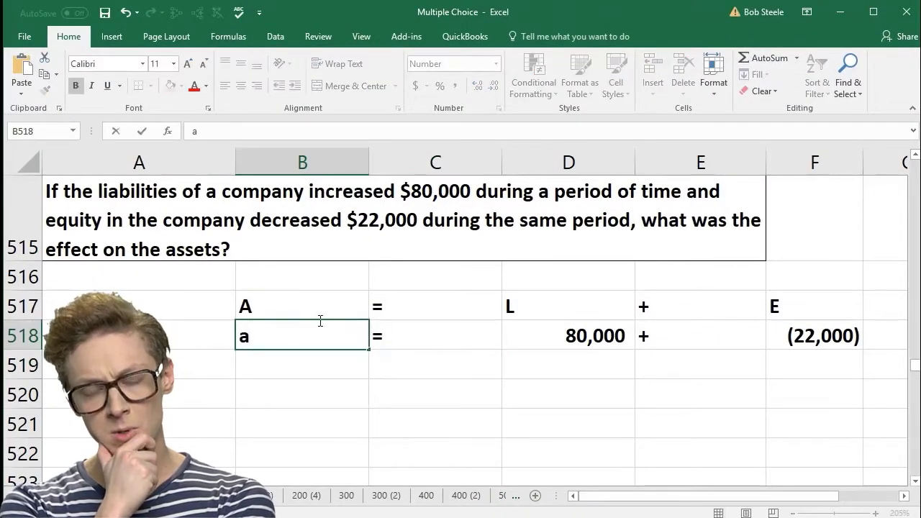
{"action": "key", "text": "BackSpace"}
{"action": "type", "text": "A"}
{"action": "key", "text": "Return"}
- Start row 520 as A = 80,000
{"action": "key", "text": "Down"}
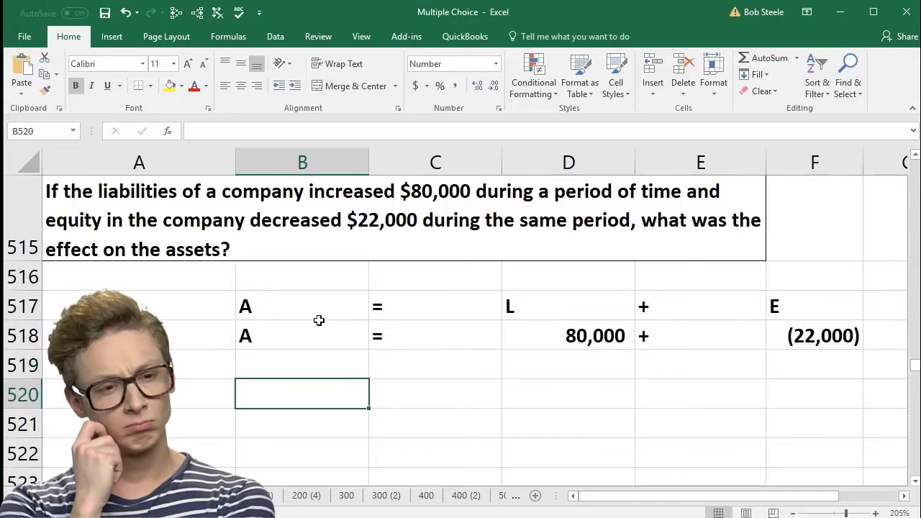
{"action": "type", "text": "A"}
{"action": "key", "text": "Tab"}
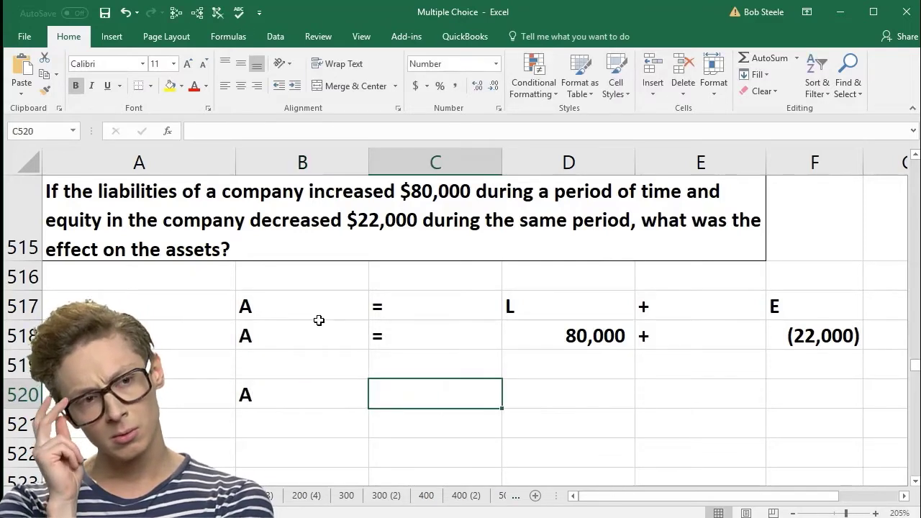
{"action": "type", "text": "="}
{"action": "key", "text": "Tab"}
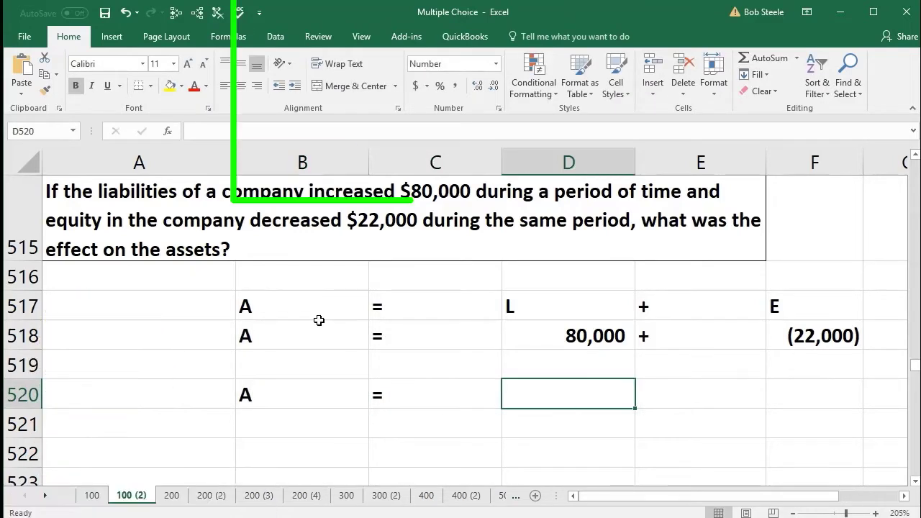
{"action": "type", "text": "80,000"}
{"action": "key", "text": "Tab"}
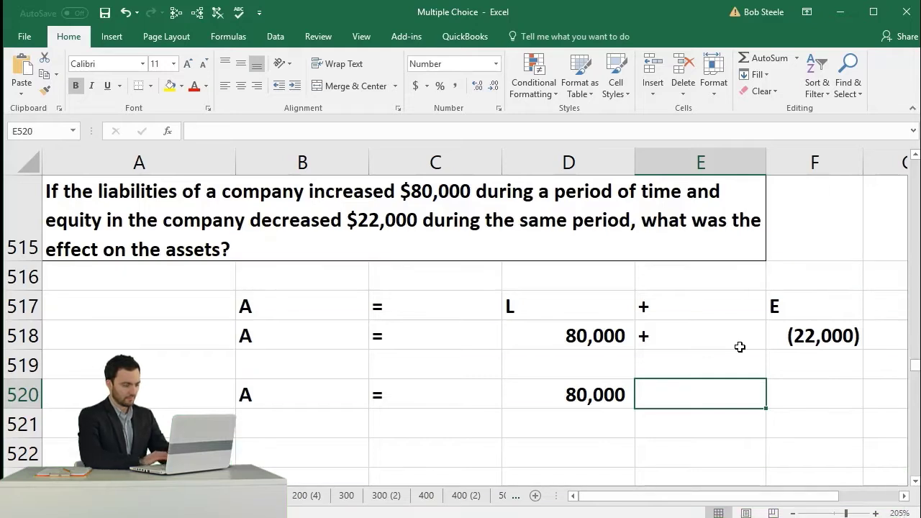
- Finish row 520 as A = 80,000 − 22,000 by adding a minus sign and 22,000
{"action": "key", "text": "Left"}
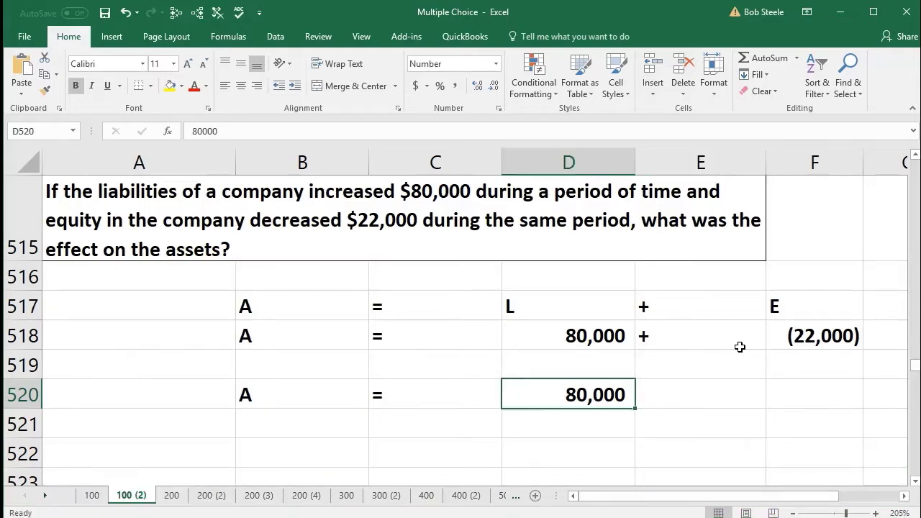
{"action": "key", "text": "Right"}
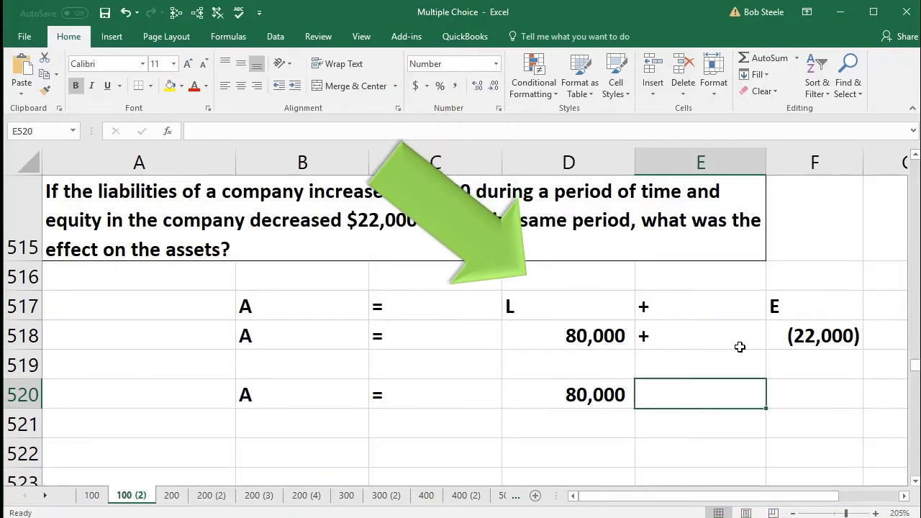
{"action": "key", "text": "Left"}
{"action": "key", "text": "Right"}
{"action": "type", "text": "-"}
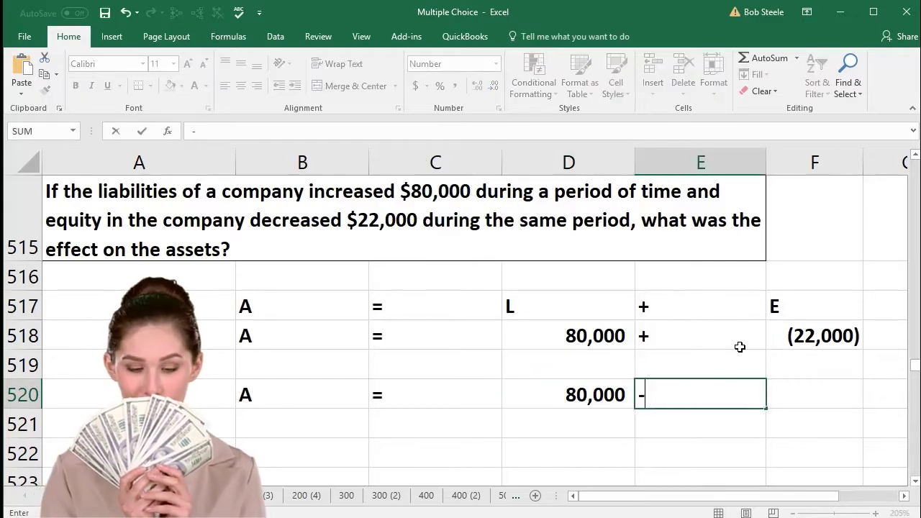
{"action": "key", "text": "Right"}
{"action": "type", "text": "22000"}
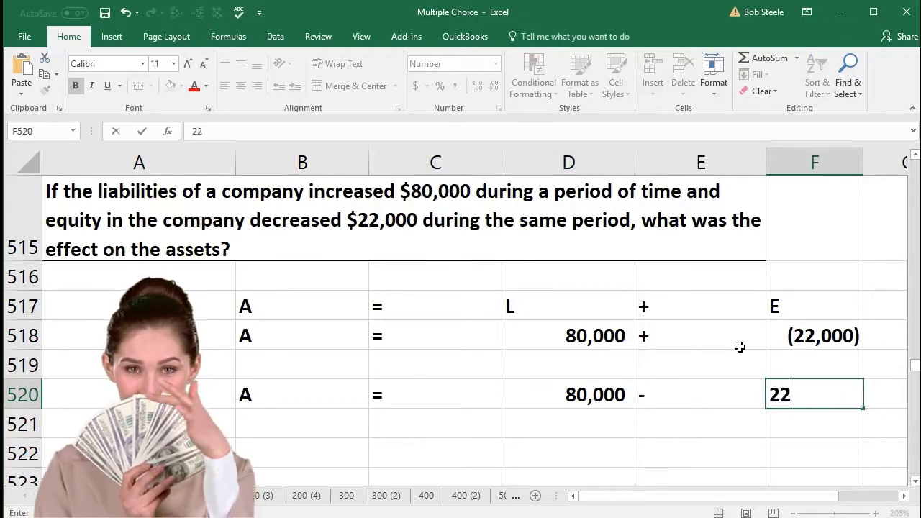
{"action": "key", "text": "Return"}
- In row 521 enter A = and the formula =D520-F520, giving assets of 58,000
{"action": "key", "text": "Left"}
{"action": "key", "text": "Left"}
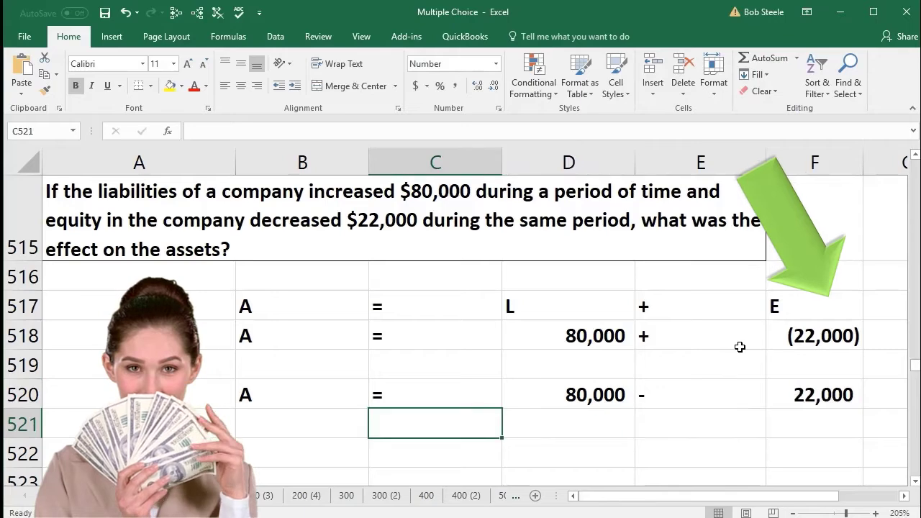
{"action": "key", "text": "Right"}
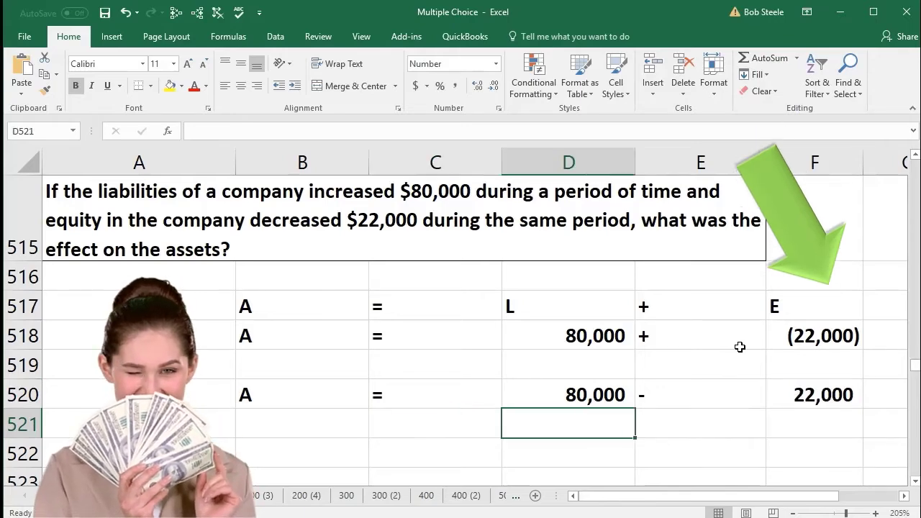
{"action": "key", "text": "Left"}
{"action": "key", "text": "Left"}
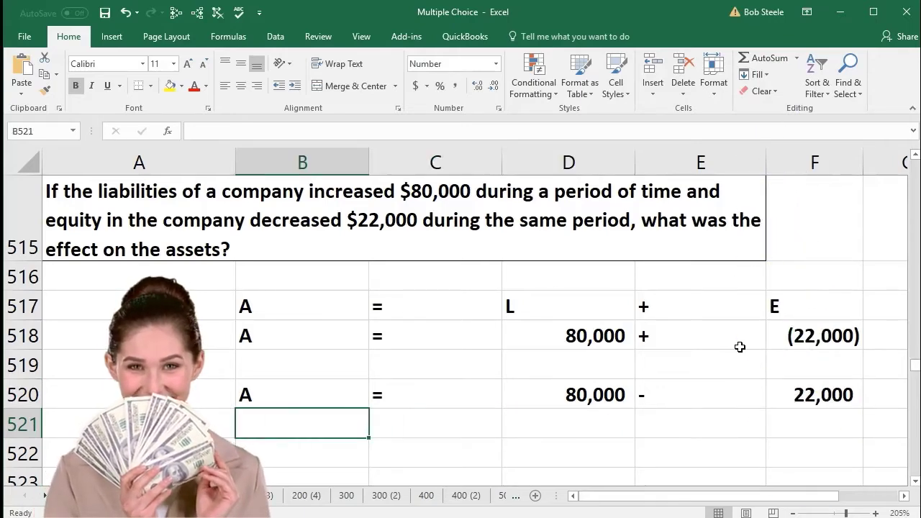
{"action": "type", "text": "A"}
{"action": "key", "text": "Tab"}
{"action": "type", "text": "="}
{"action": "key", "text": "Tab"}
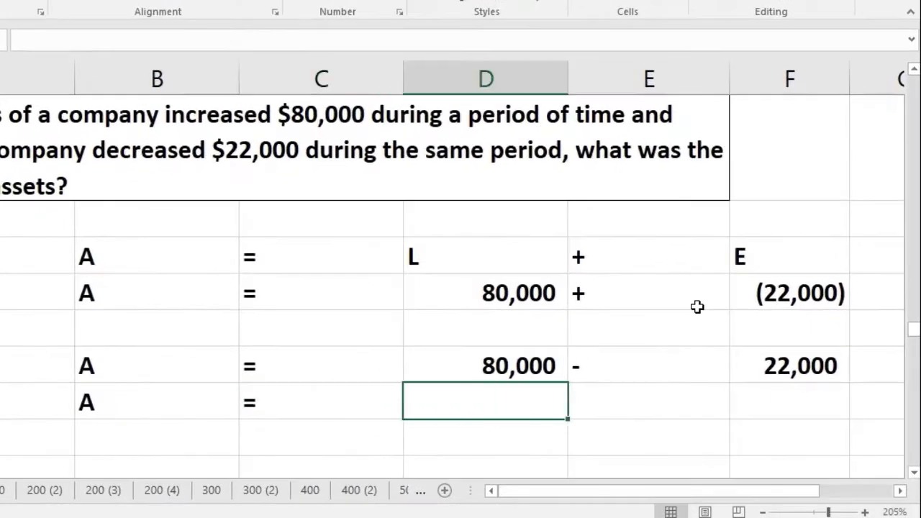
{"action": "type", "text": "="}
{"action": "key", "text": "Up"}
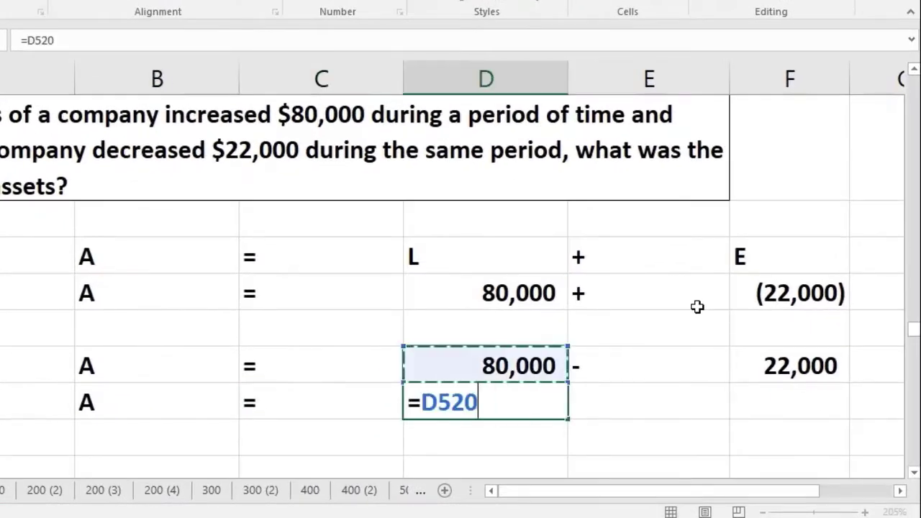
{"action": "type", "text": "-"}
{"action": "key", "text": "Right"}
{"action": "key", "text": "Right"}
{"action": "key", "text": "Up"}
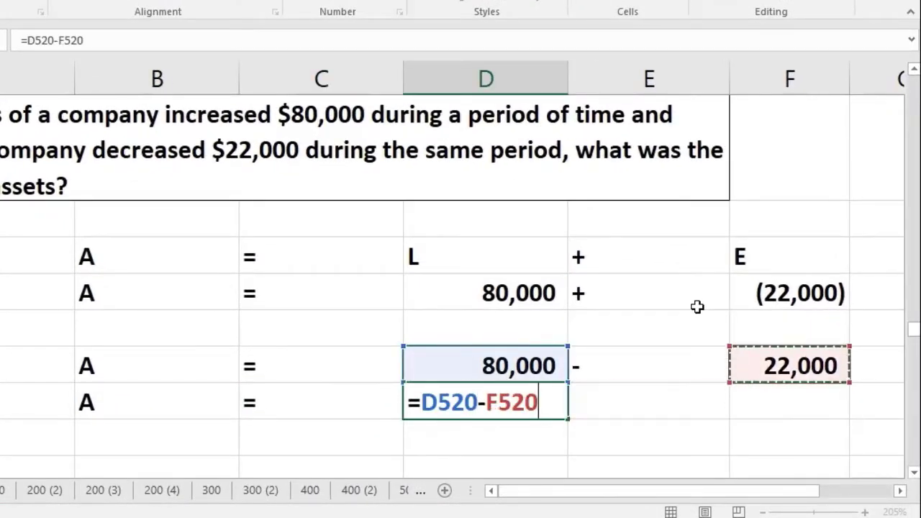
{"action": "key", "text": "Return"}
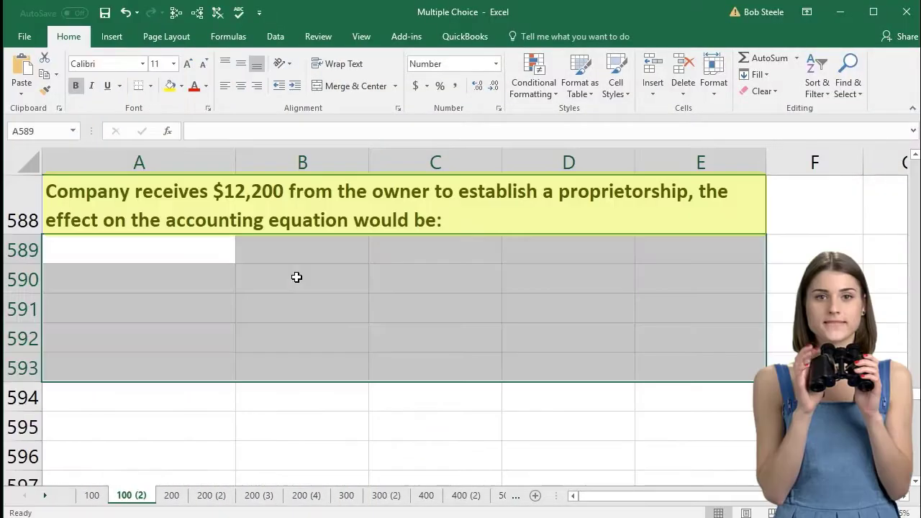
- Type the heading row A = L + E across B590:F590, then go to A591
{"action": "left_click", "coordinate": [296, 277]}
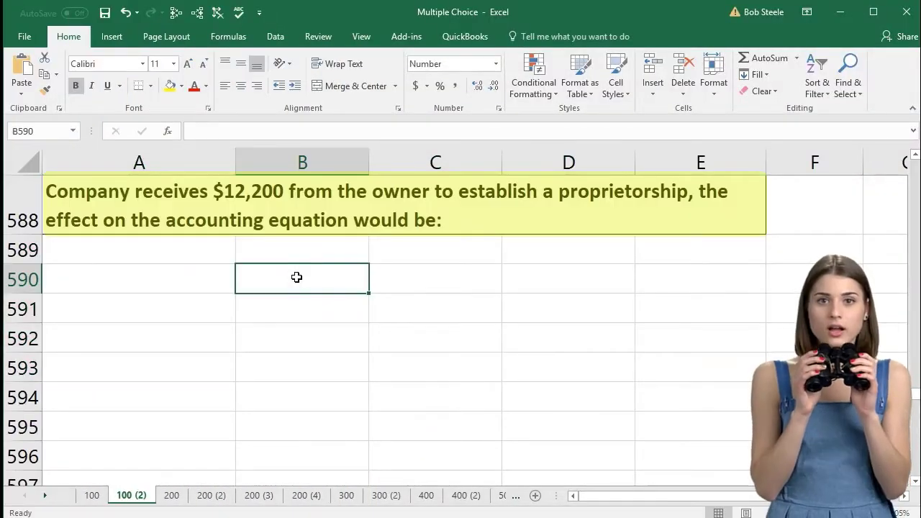
{"action": "type", "text": "A"}
{"action": "key", "text": "Tab"}
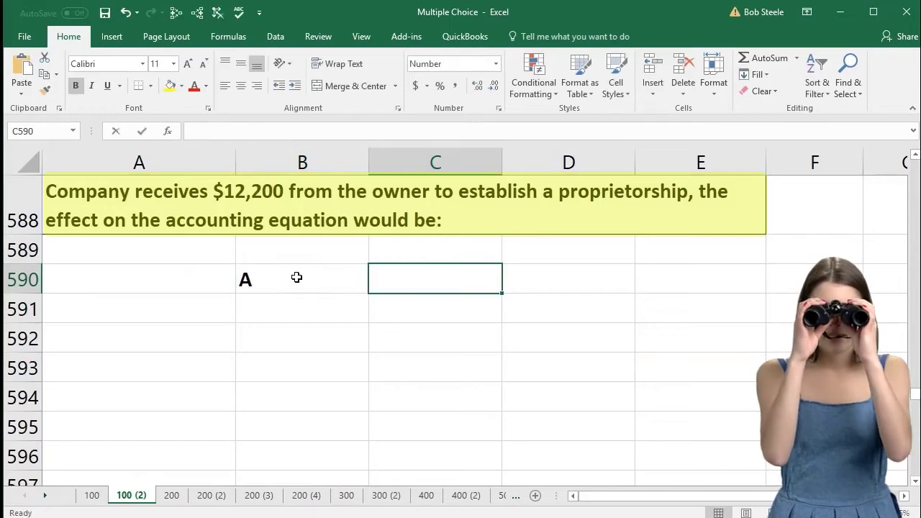
{"action": "type", "text": "="}
{"action": "key", "text": "Tab"}
{"action": "type", "text": "L"}
{"action": "key", "text": "Tab"}
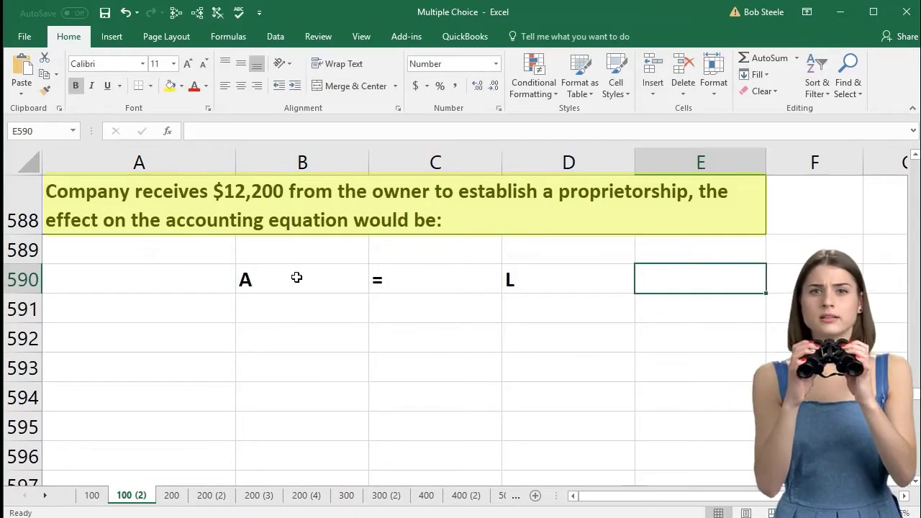
{"action": "type", "text": "+"}
{"action": "key", "text": "Tab"}
{"action": "type", "text": "E"}
{"action": "key", "text": "Return"}
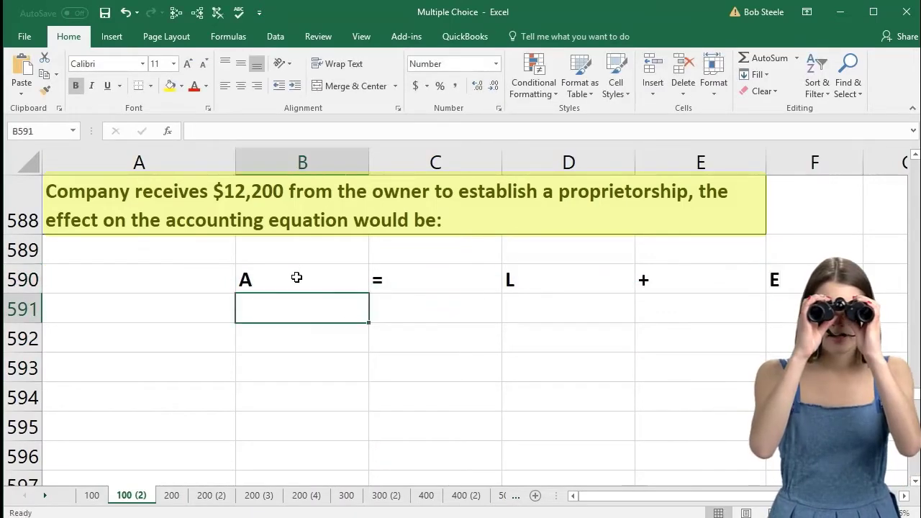
{"action": "key", "text": "Left"}
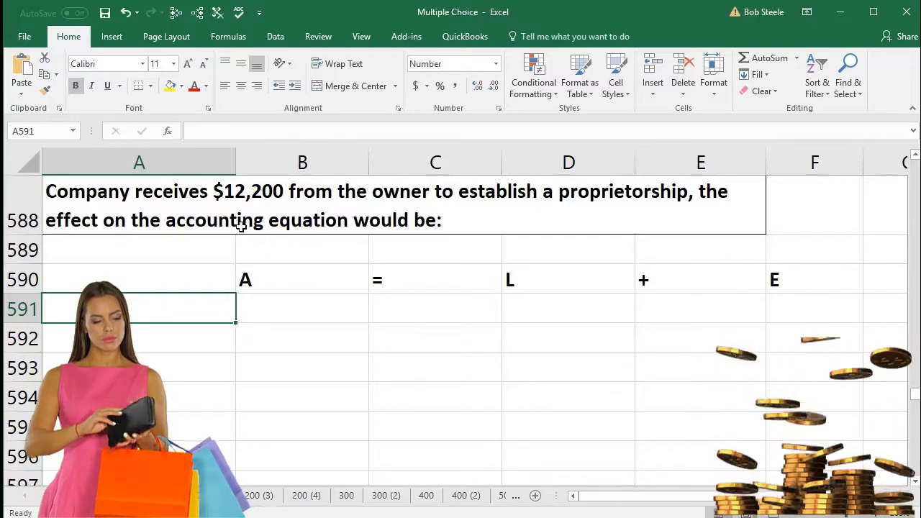
- Enter Cash in A591 with 12,200 under assets
{"action": "type", "text": "Cash"}
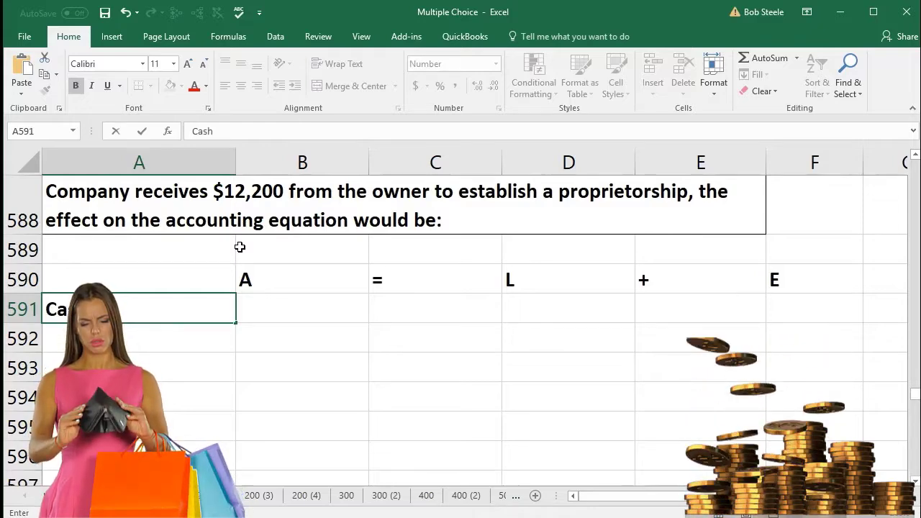
{"action": "key", "text": "Tab"}
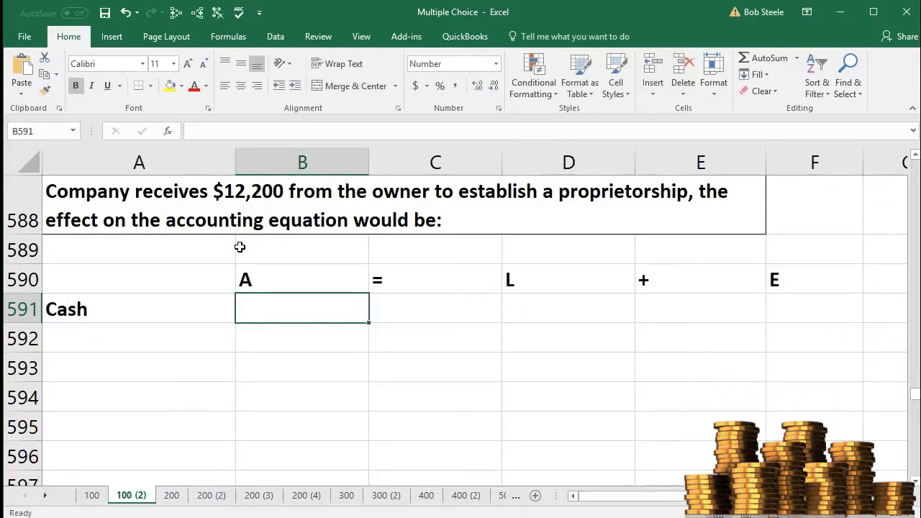
{"action": "type", "text": "12"}
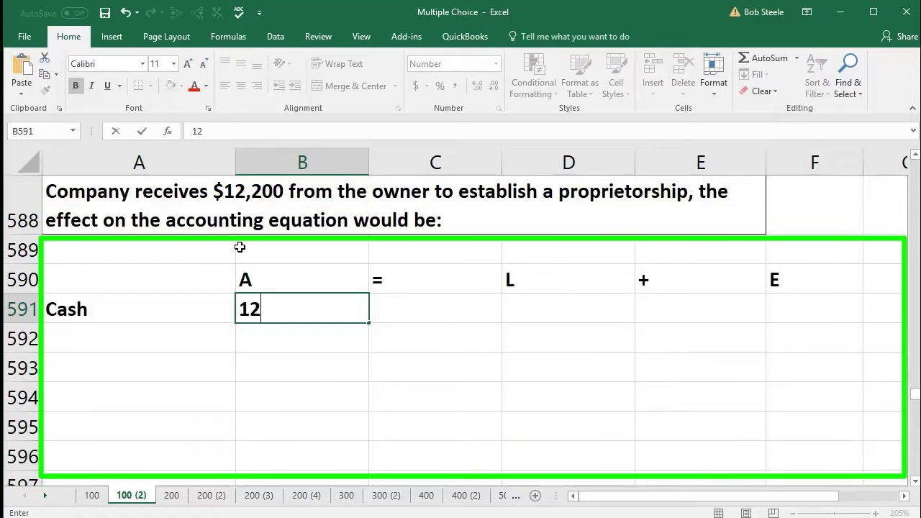
{"action": "type", "text": ",200"}
{"action": "key", "text": "Return"}
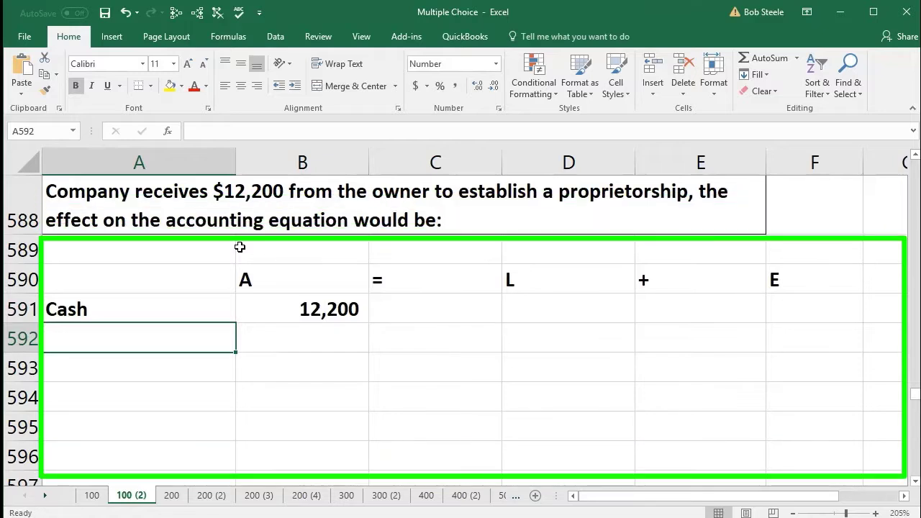
- Relabel row 592 as 'Capial' with 12,200 under equity, matching the cash amount
{"action": "key", "text": "BackSpace"}
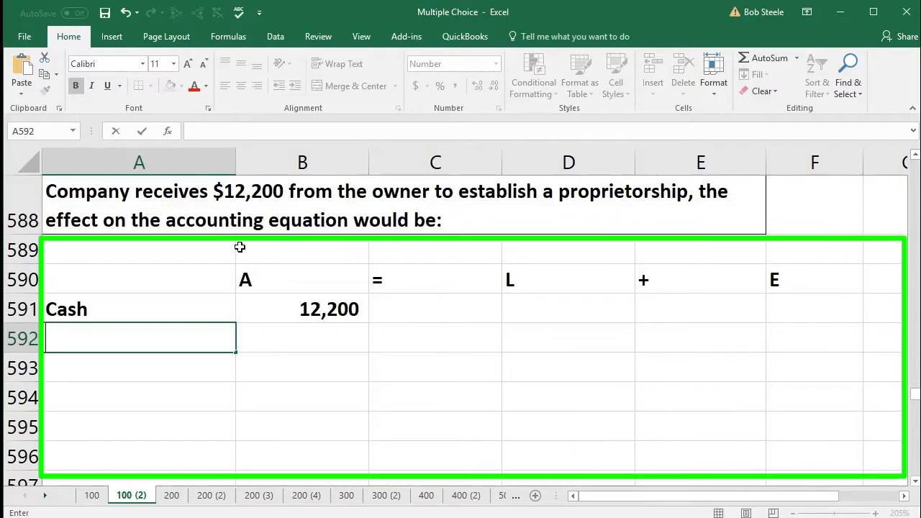
{"action": "type", "text": "Capial"}
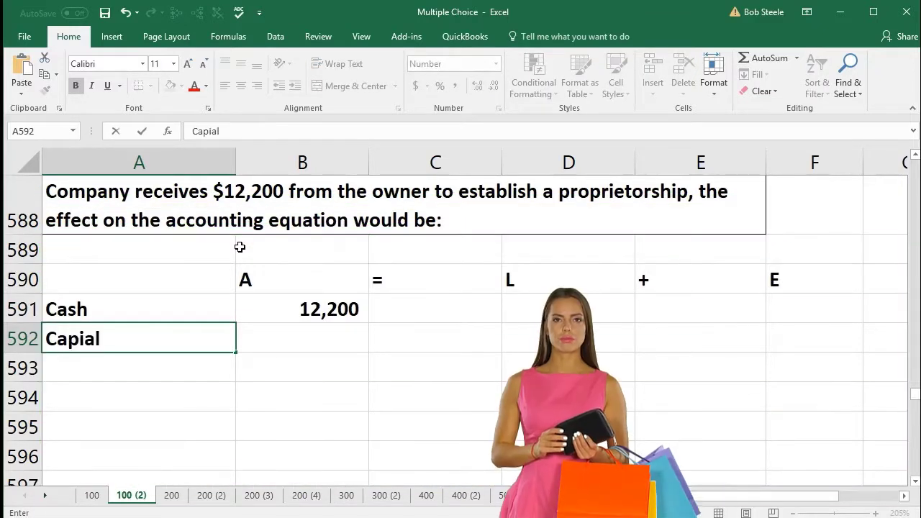
{"action": "key", "text": "Right"}
{"action": "key", "text": "Right"}
{"action": "key", "text": "Right"}
{"action": "key", "text": "Right"}
{"action": "key", "text": "Right"}
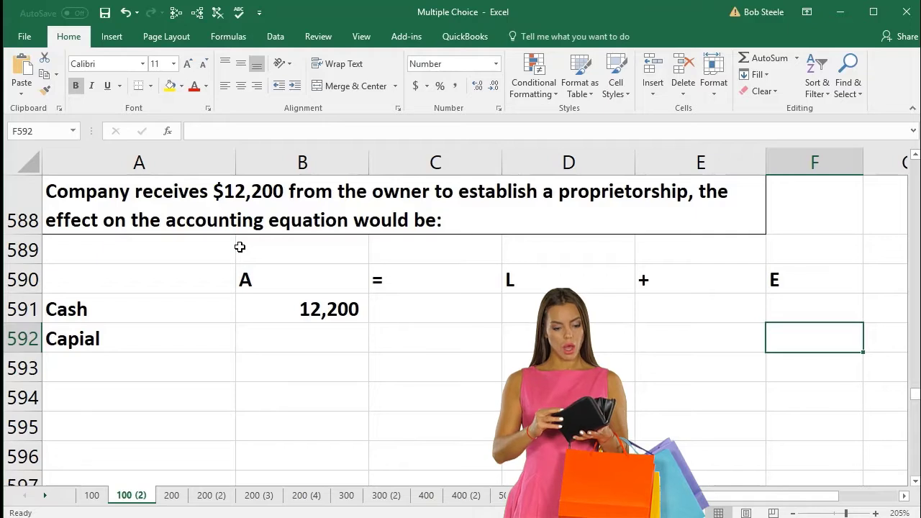
{"action": "type", "text": "12200"}
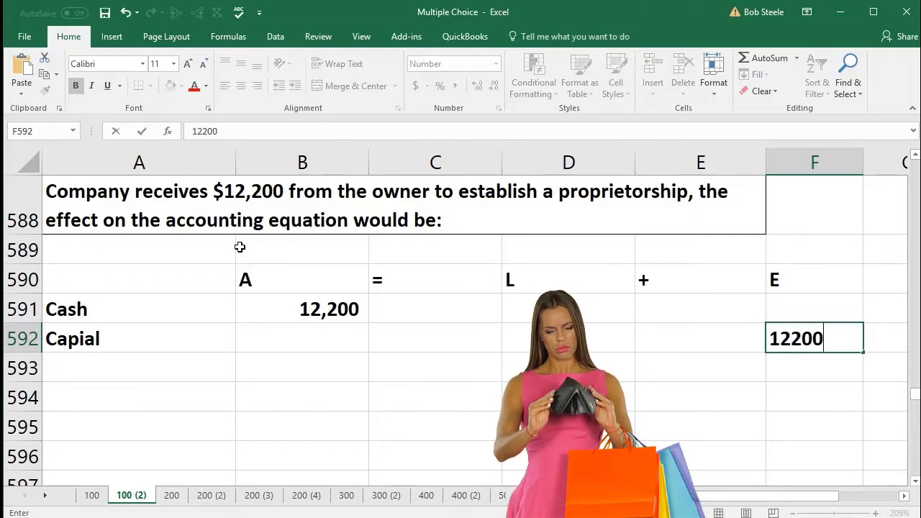
{"action": "key", "text": "Return"}
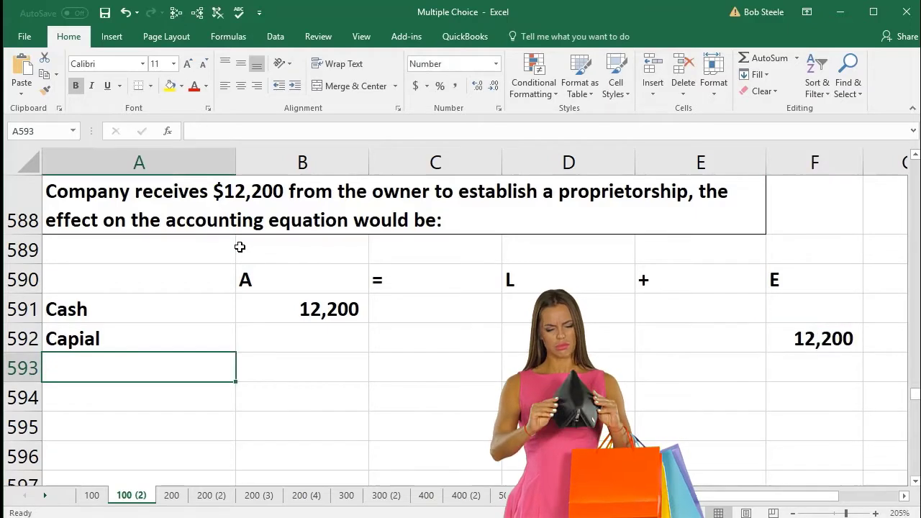
{"action": "left_click", "coordinate": [285, 297]}
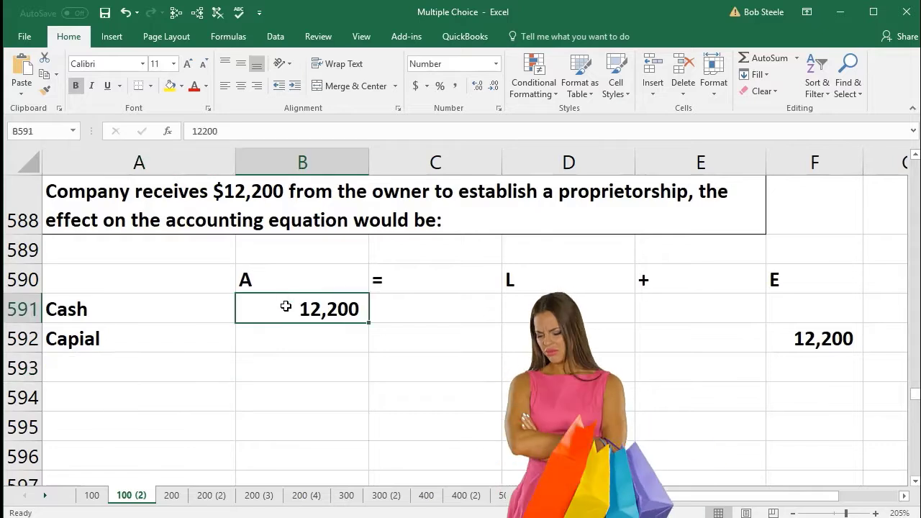
{"action": "left_click", "coordinate": [838, 349]}
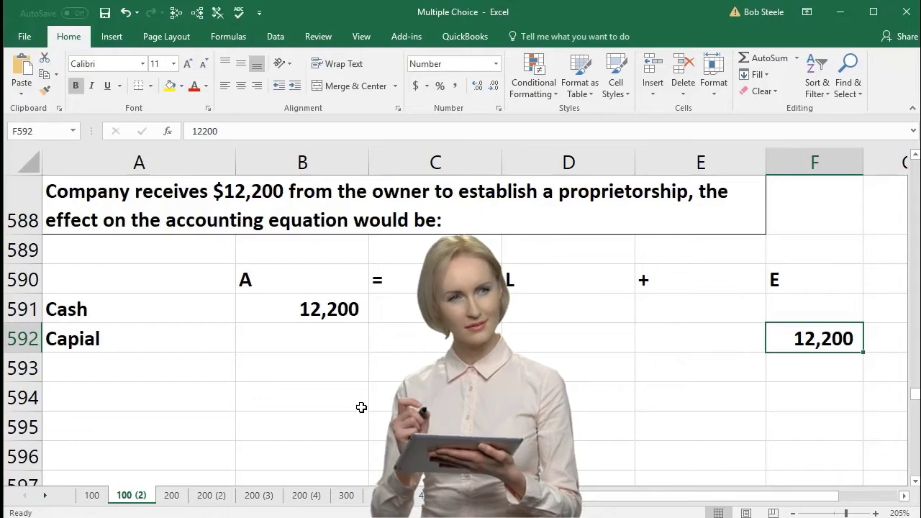
{"action": "left_click", "coordinate": [290, 313]}
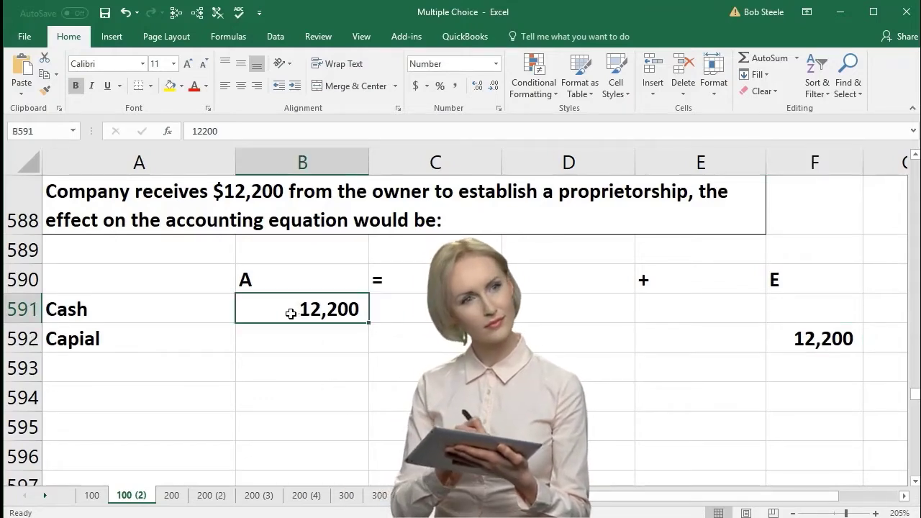
{"action": "left_click", "coordinate": [784, 328]}
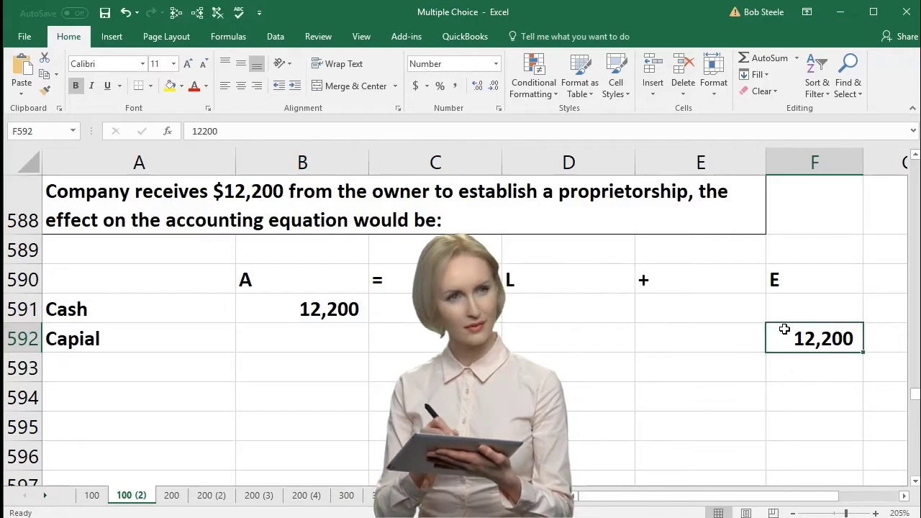
{"action": "left_click", "coordinate": [585, 359]}
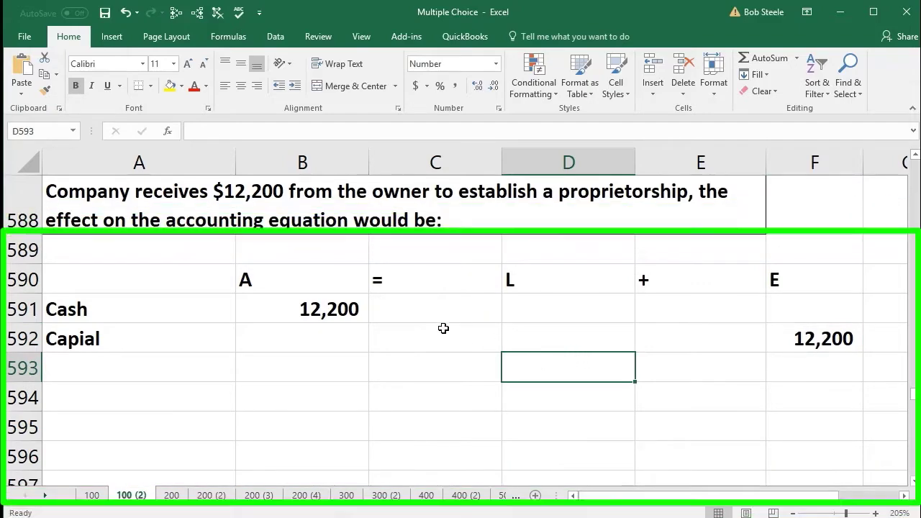
{"action": "left_click", "coordinate": [323, 281]}
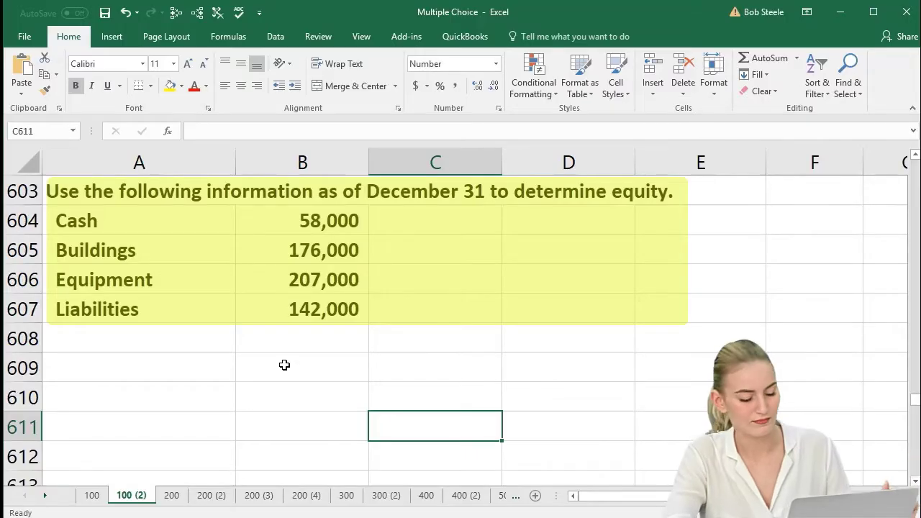
- Type the A = L + E heading row for the new question
{"action": "left_click", "coordinate": [284, 365]}
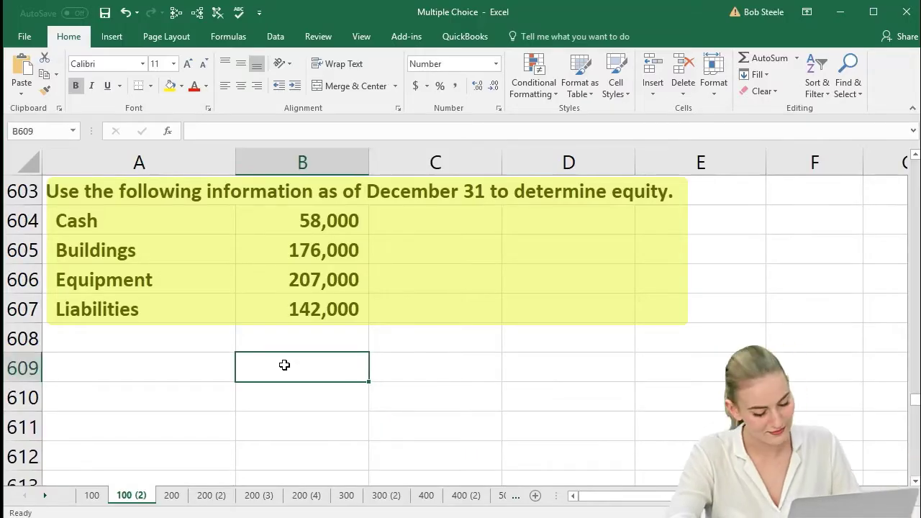
{"action": "type", "text": "A"}
{"action": "key", "text": "Tab"}
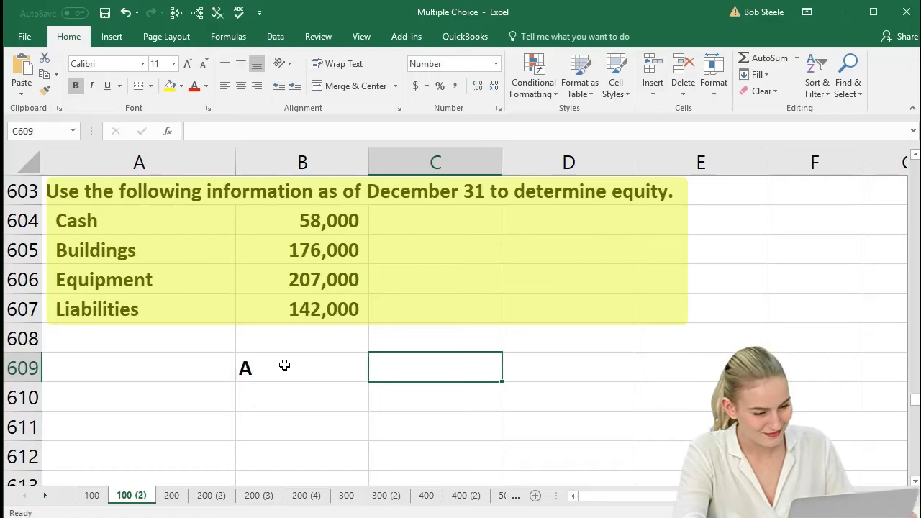
{"action": "type", "text": "="}
{"action": "key", "text": "Tab"}
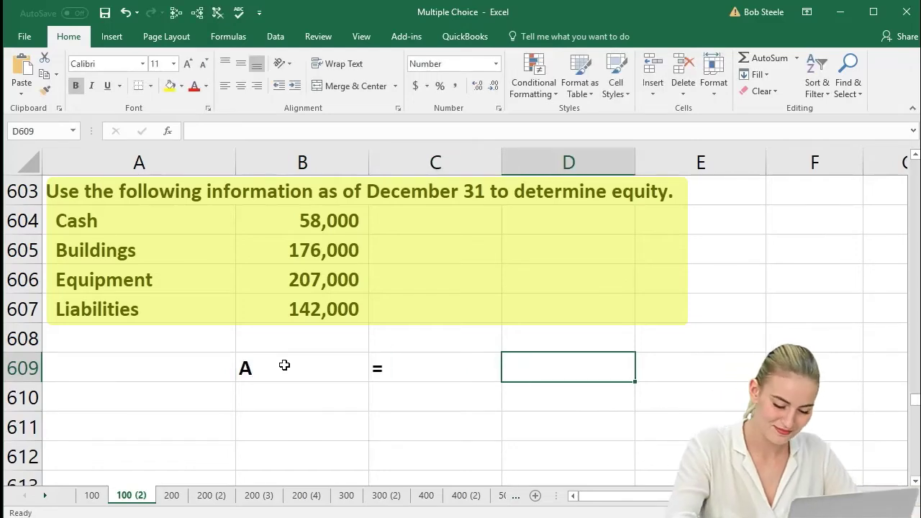
{"action": "type", "text": "L"}
{"action": "key", "text": "Tab"}
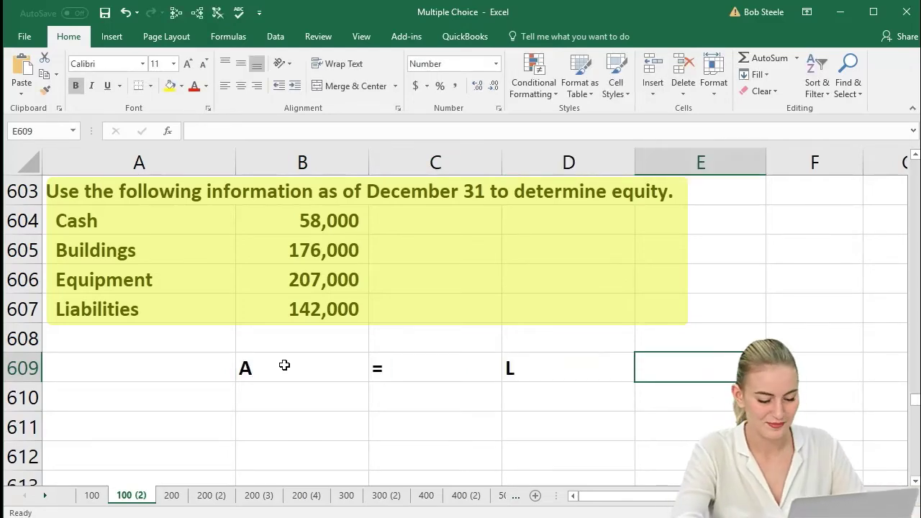
{"action": "type", "text": "+"}
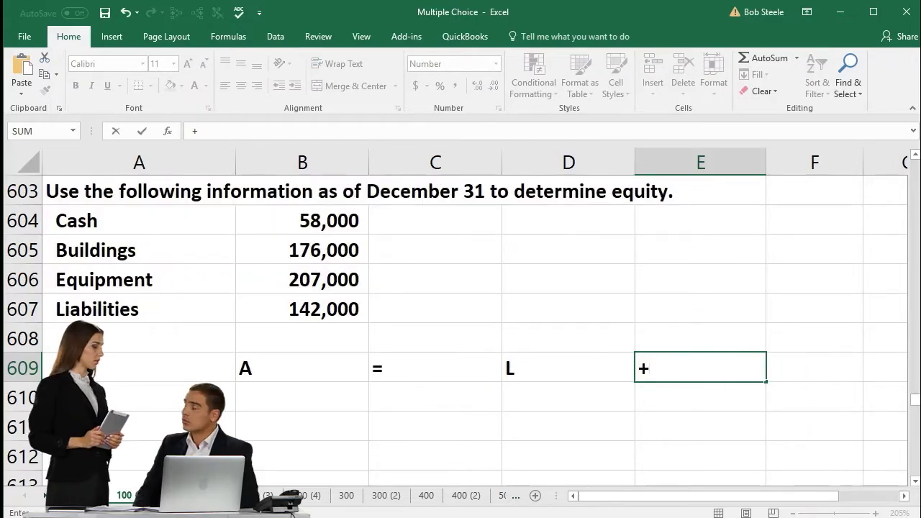
{"action": "key", "text": "Tab"}
{"action": "type", "text": "E"}
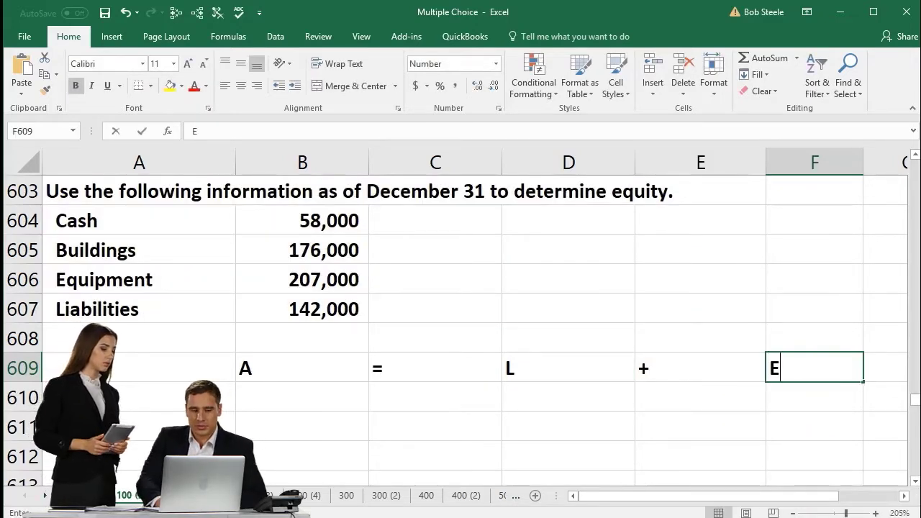
{"action": "key", "text": "Return"}
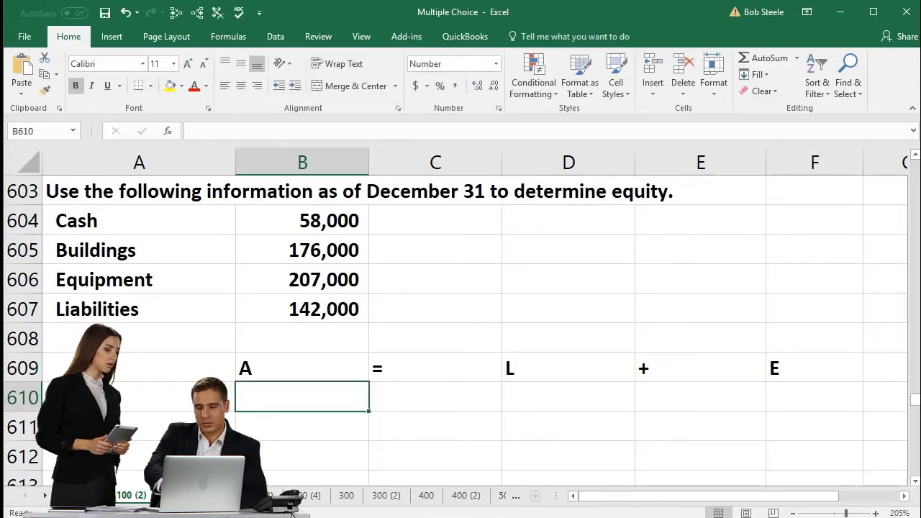
- List Cash of 58,000 and Building of 176,000 under assets
{"action": "left_click", "coordinate": [139, 396]}
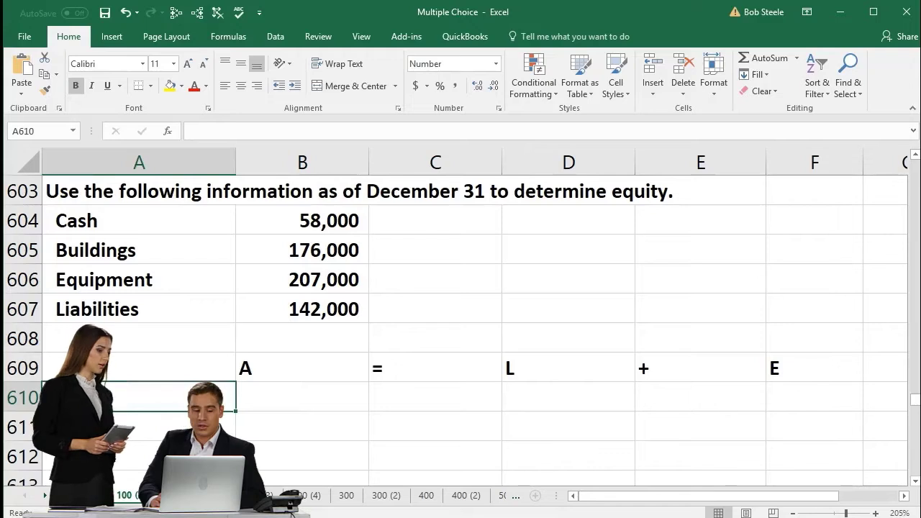
{"action": "type", "text": "Cash"}
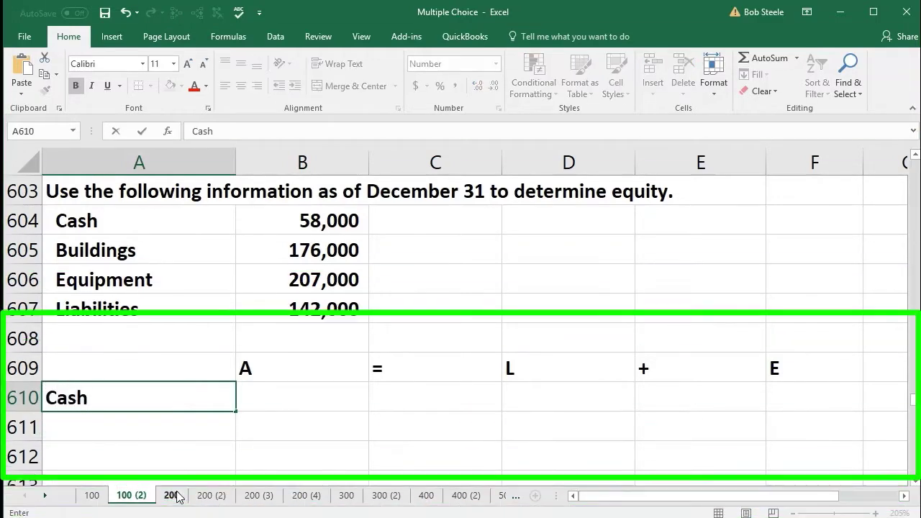
{"action": "key", "text": "Tab"}
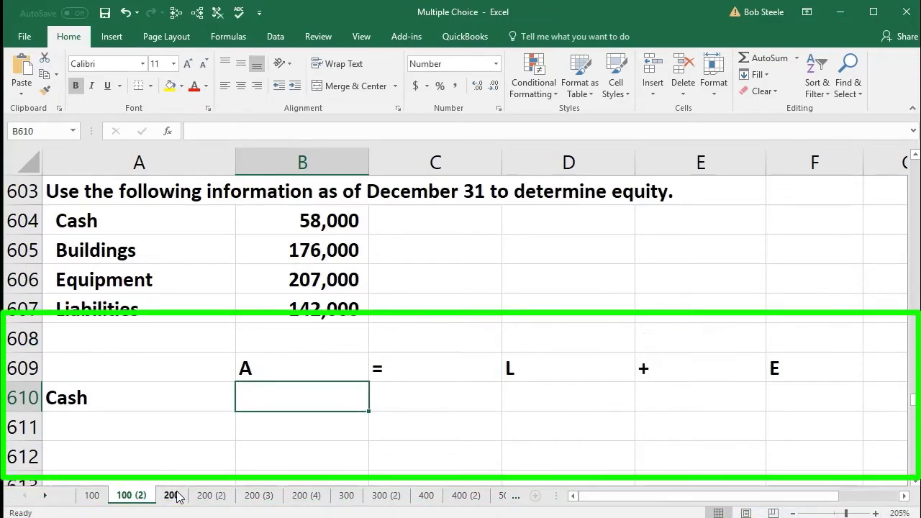
{"action": "type", "text": "="}
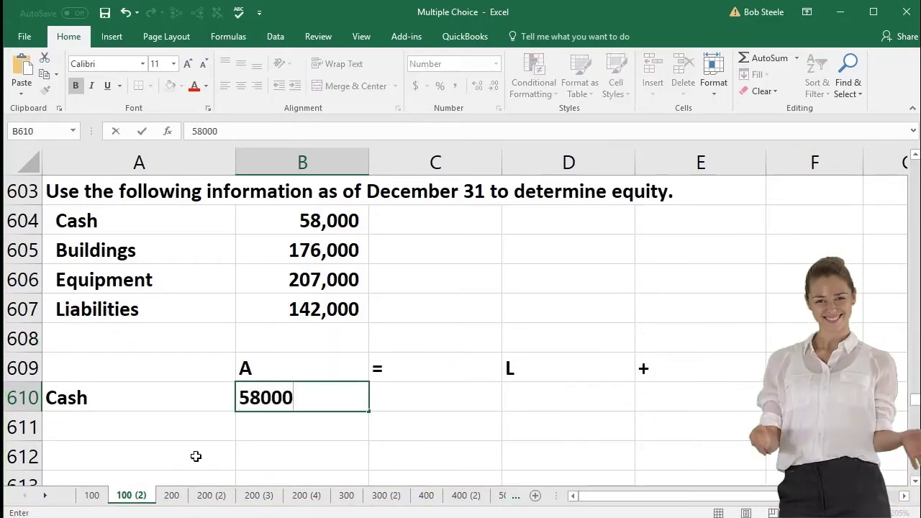
{"action": "key", "text": "Return"}
{"action": "type", "text": "Bui"}
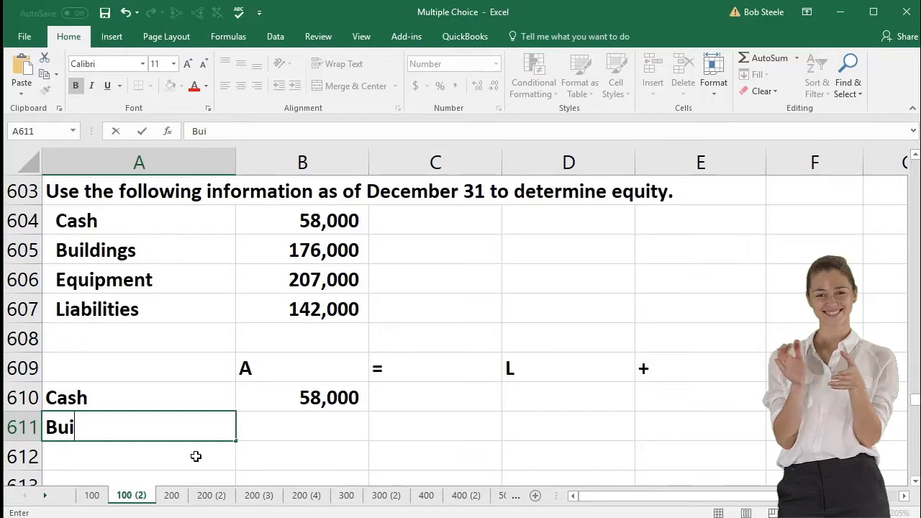
{"action": "type", "text": "lding"}
{"action": "key", "text": "Tab"}
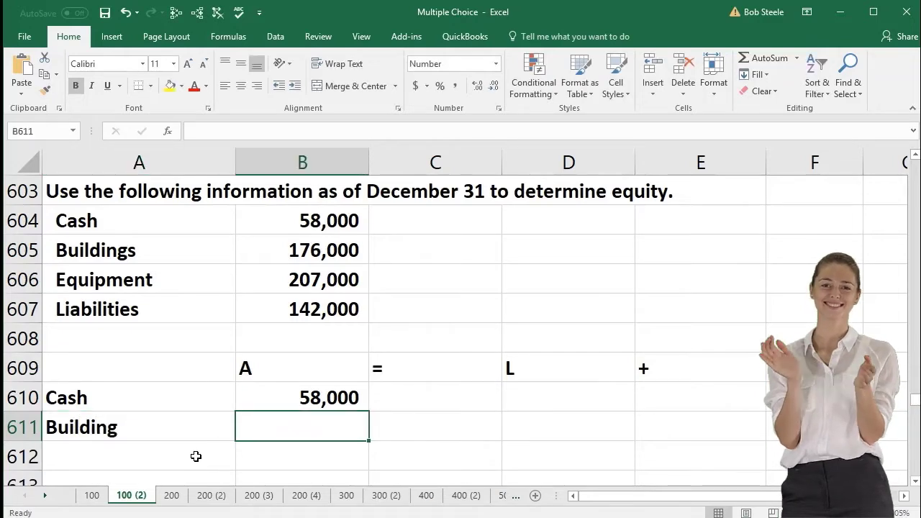
{"action": "type", "text": "176,0"}
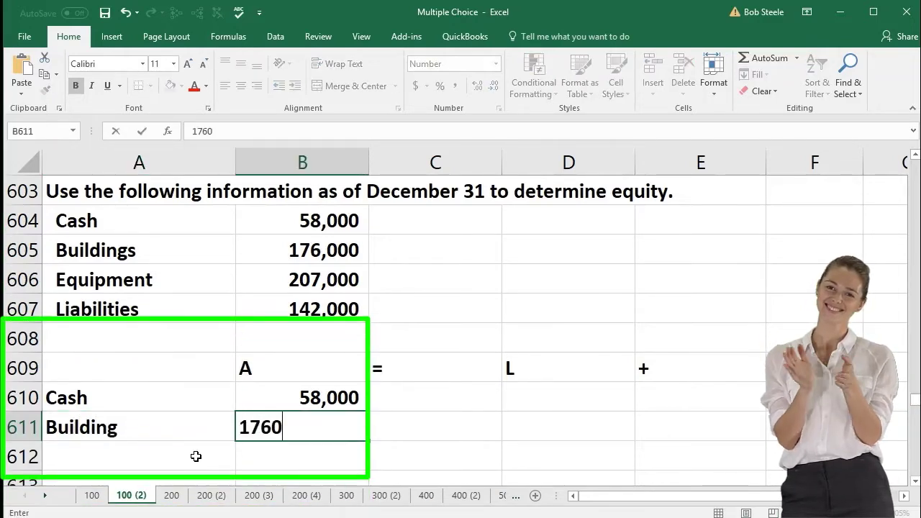
{"action": "type", "text": "00"}
{"action": "key", "text": "Return"}
- Add Equipment of 207,000 under assets, fixing the partly typed label
{"action": "type", "text": "E"}
{"action": "key", "text": "Tab"}
{"action": "type", "text": "q"}
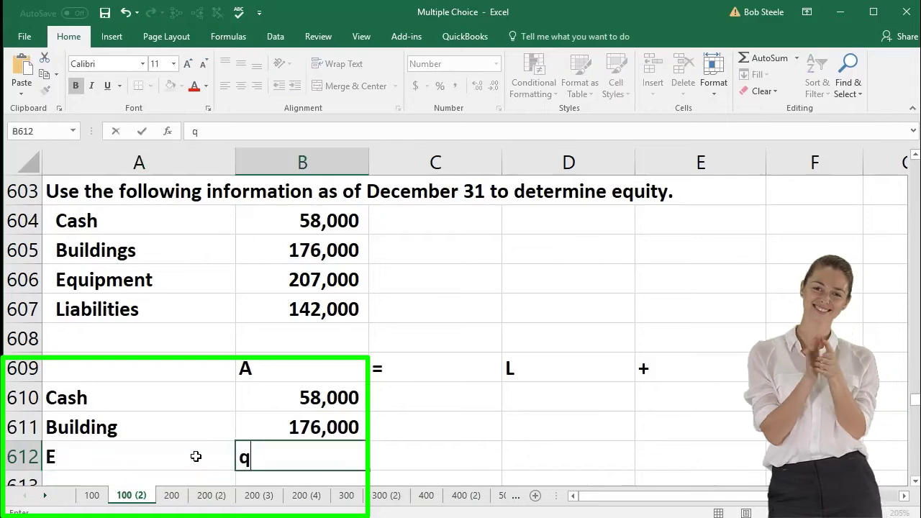
{"action": "left_click", "coordinate": [196, 456]}
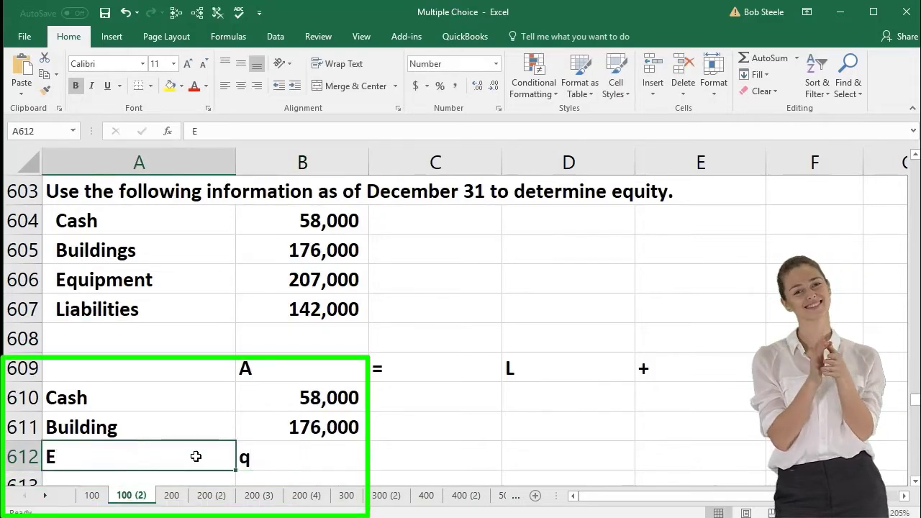
{"action": "double_click", "coordinate": [196, 456]}
{"action": "type", "text": "quipment"}
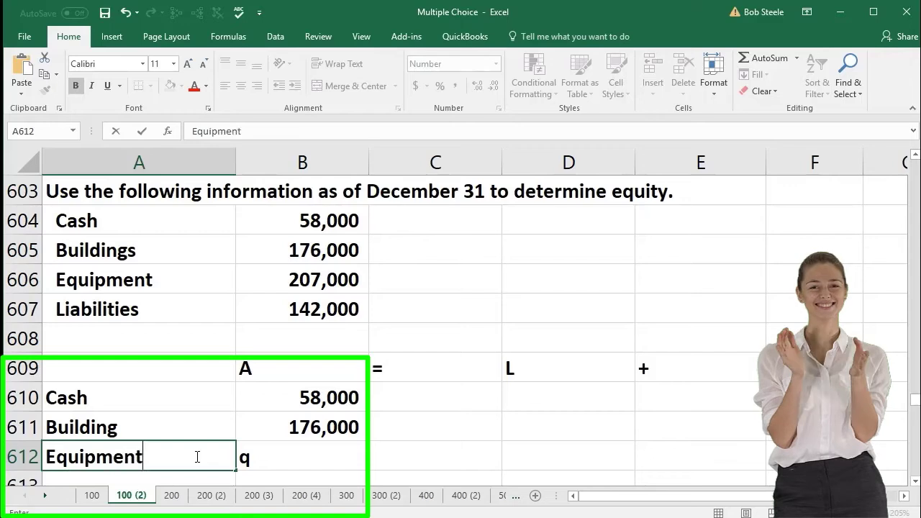
{"action": "key", "text": "Tab"}
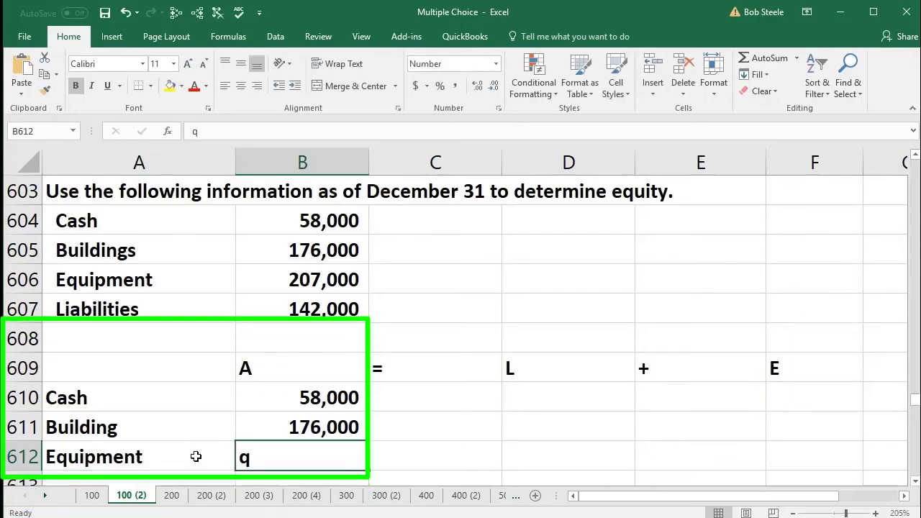
{"action": "type", "text": "207000"}
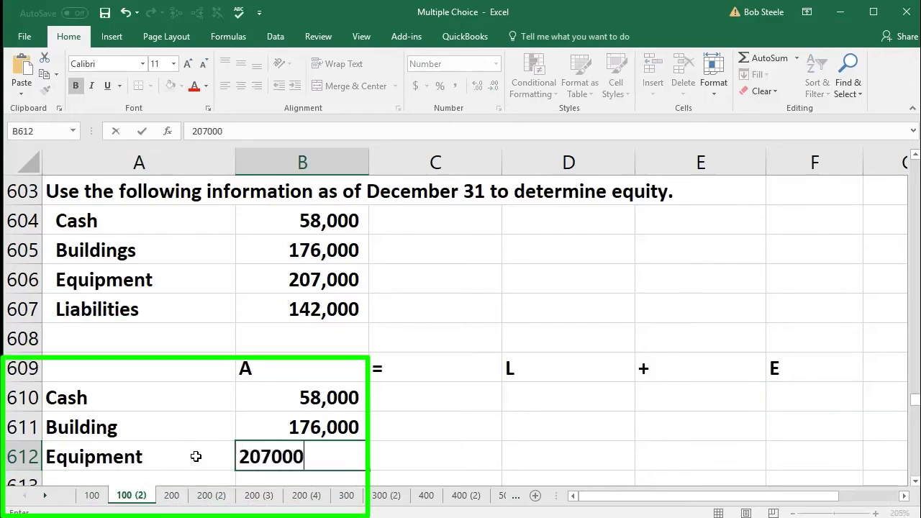
{"action": "key", "text": "Return"}
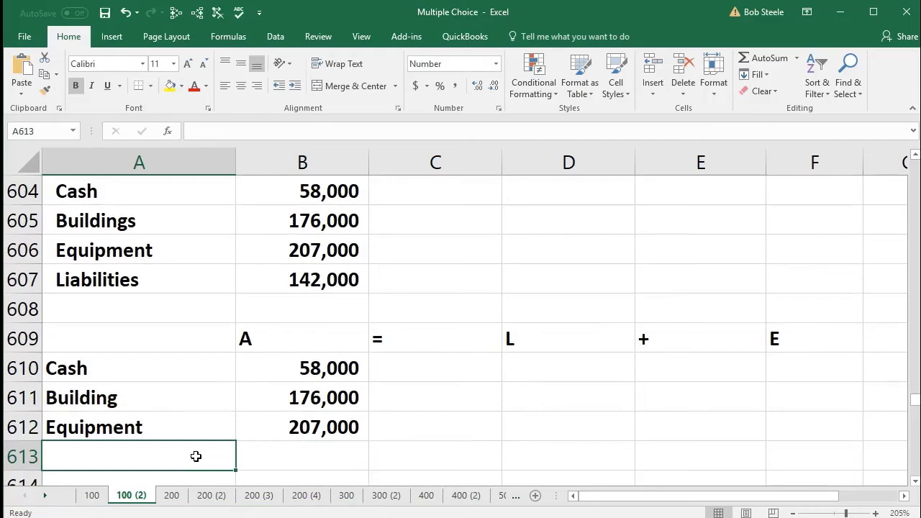
- Enter liabilities of 142,000 in D612 under L
{"action": "key", "text": "Up"}
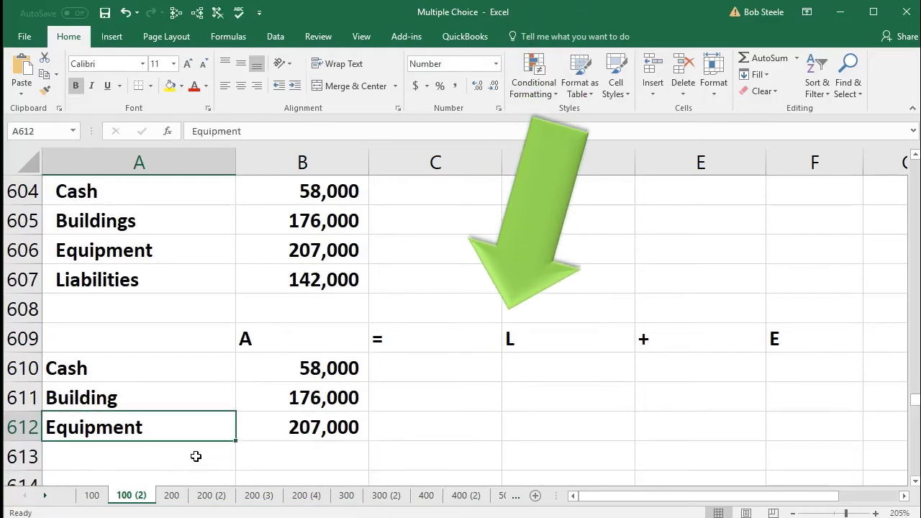
{"action": "key", "text": "Right"}
{"action": "key", "text": "Right"}
{"action": "key", "text": "Right"}
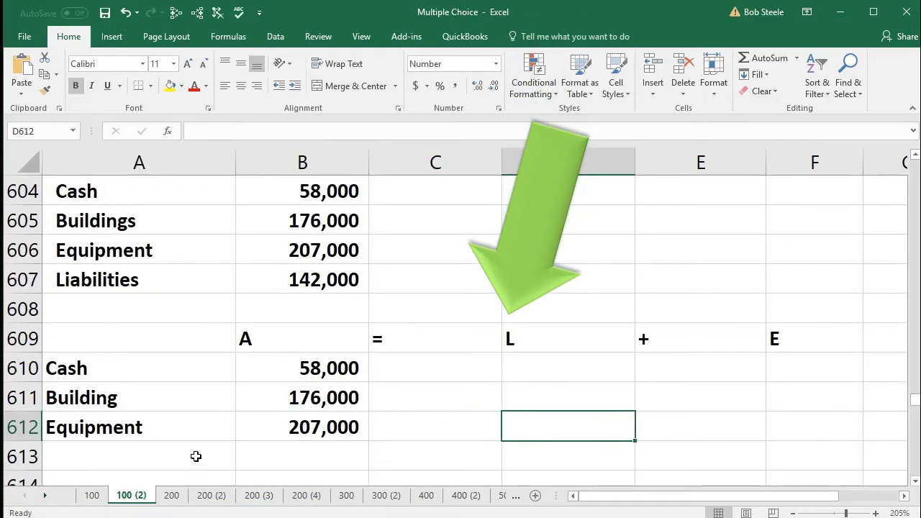
{"action": "type", "text": "142,000"}
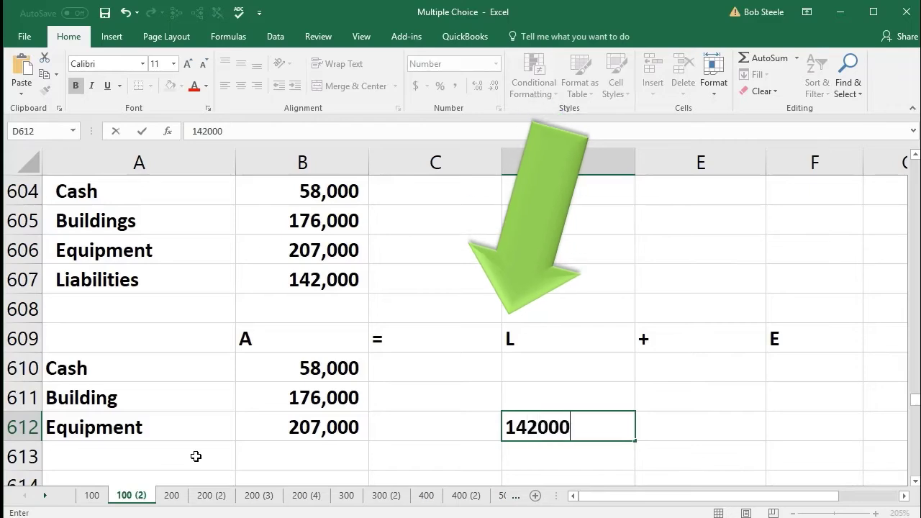
{"action": "key", "text": "Return"}
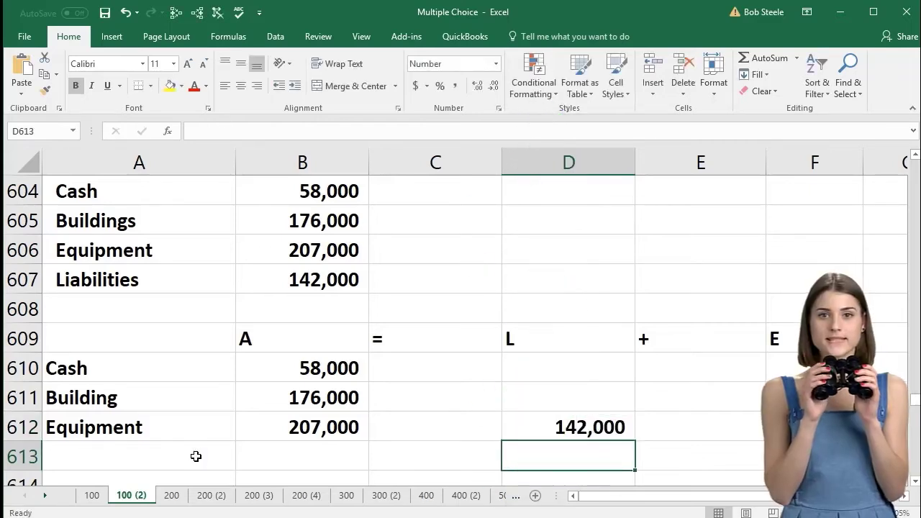
{"action": "key", "text": "Down"}
{"action": "key", "text": "Left"}
{"action": "key", "text": "Left"}
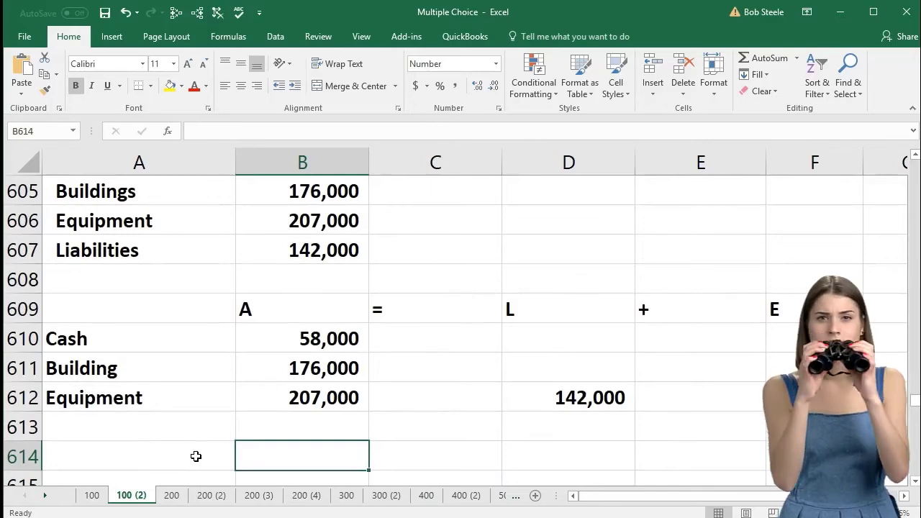
- Total the three assets with =SUM(B610:B612), giving 441,000 in B614
{"action": "type", "text": "=sum("}
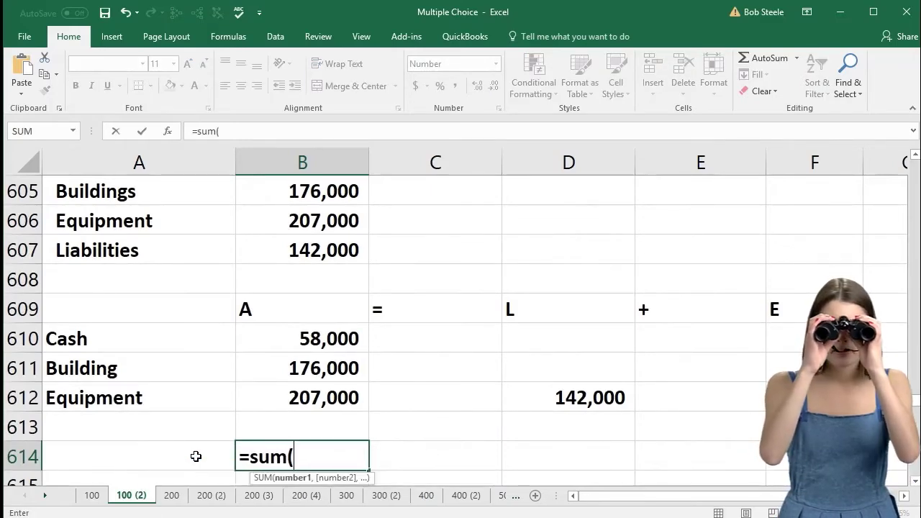
{"action": "key", "text": "Up"}
{"action": "key", "text": "Up"}
{"action": "key", "text": "shift+Up"}
{"action": "key", "text": "shift+Up"}
{"action": "key", "text": "Tab"}
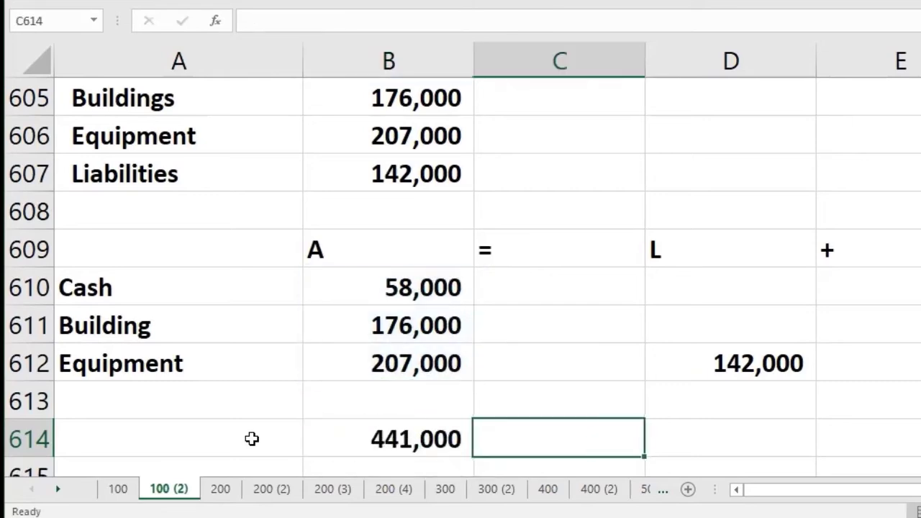
{"action": "key", "text": "Up"}
{"action": "key", "text": "Up"}
{"action": "key", "text": "Up"}
{"action": "key", "text": "Up"}
{"action": "key", "text": "Left"}
{"action": "key", "text": "Down"}
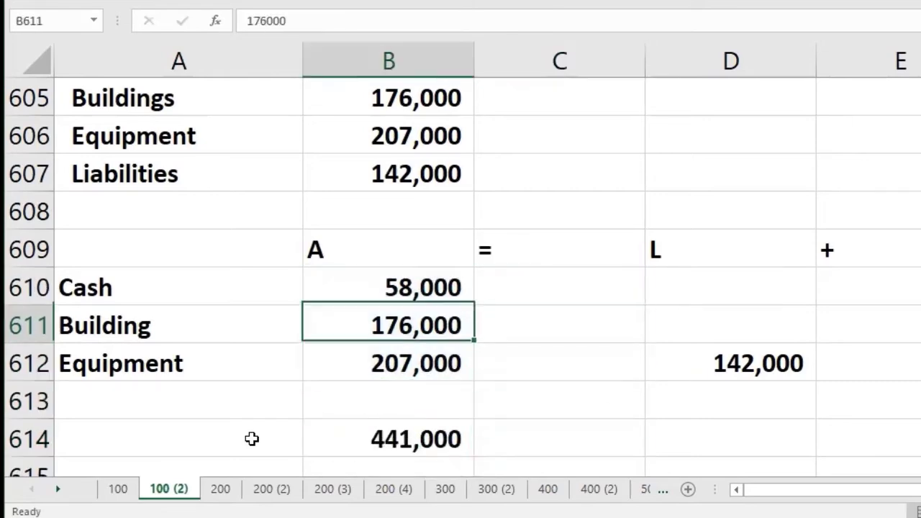
{"action": "key", "text": "Down"}
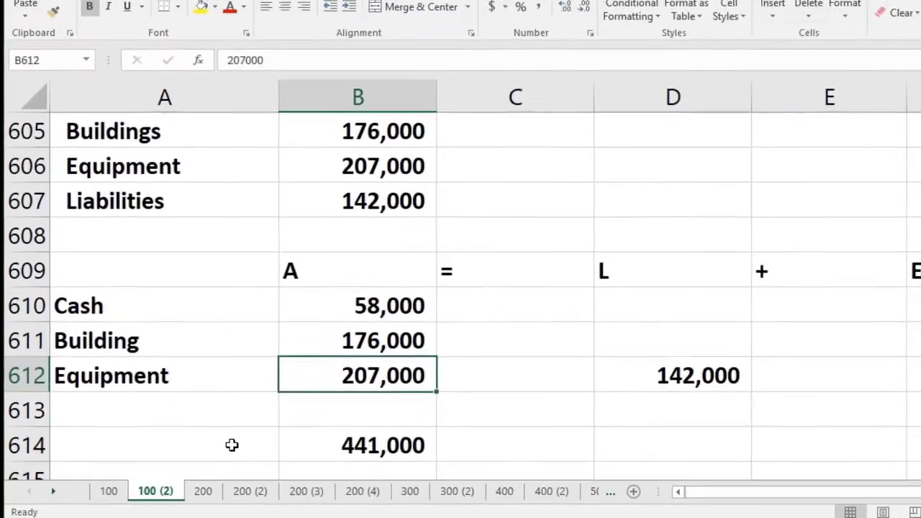
{"action": "key", "text": "Down"}
{"action": "key", "text": "Down"}
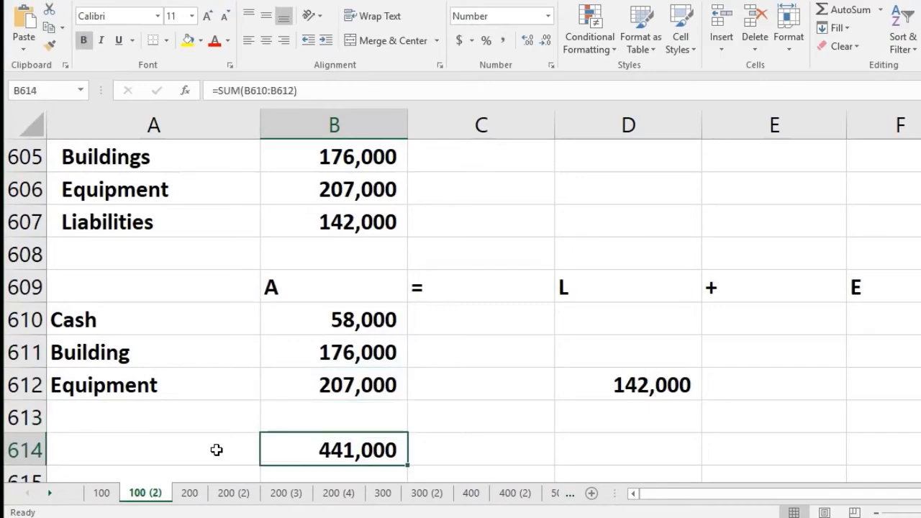
- Complete row 614 as = 142,000 + E, linking D612 and the E heading
{"action": "key", "text": "Right"}
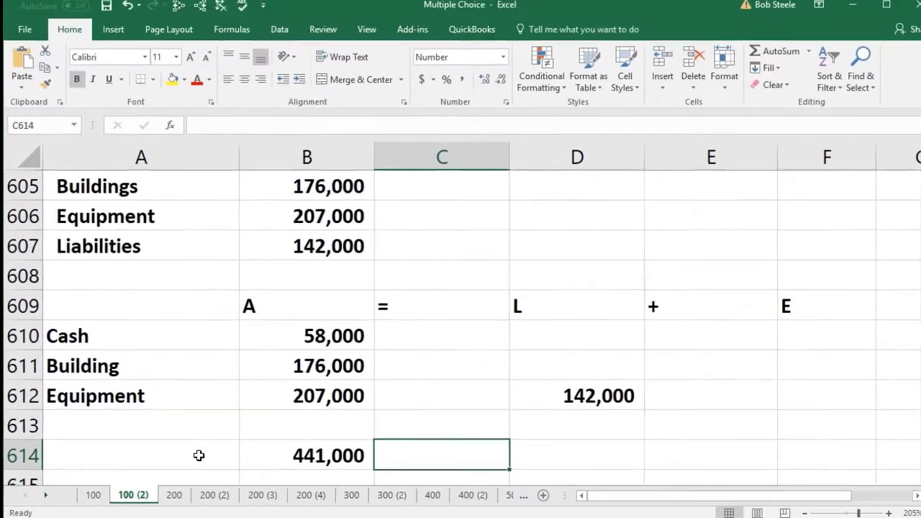
{"action": "scroll", "coordinate": [258, 400], "scroll_direction": "down", "scroll_amount": 1}
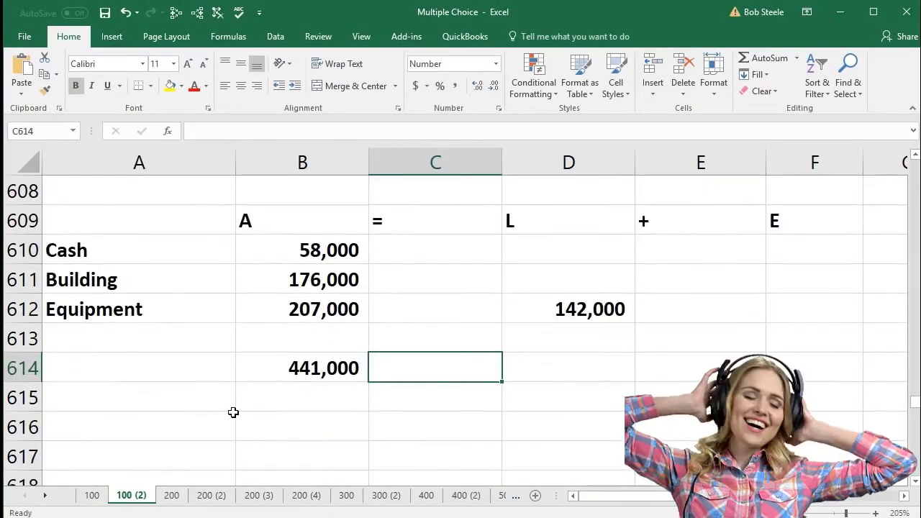
{"action": "type", "text": "'="}
{"action": "key", "text": "Right"}
{"action": "type", "text": "+"}
{"action": "key", "text": "Up"}
{"action": "key", "text": "Up"}
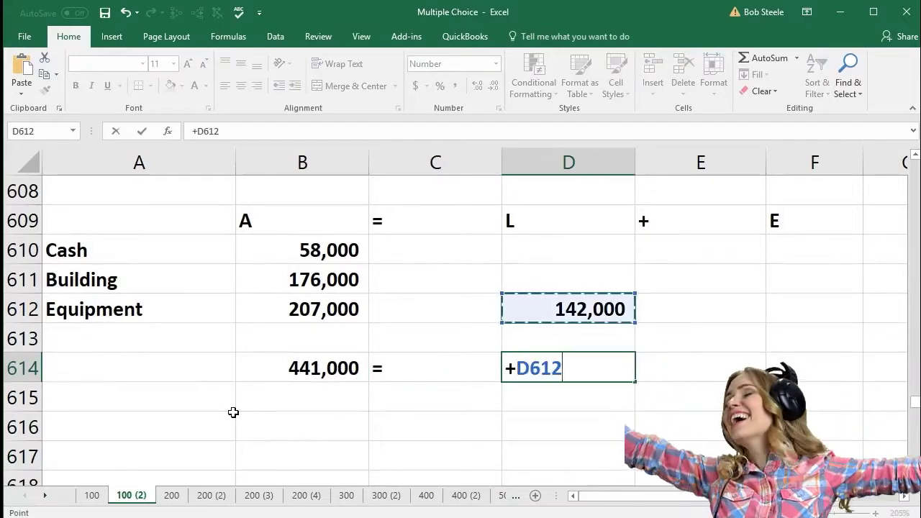
{"action": "key", "text": "Tab"}
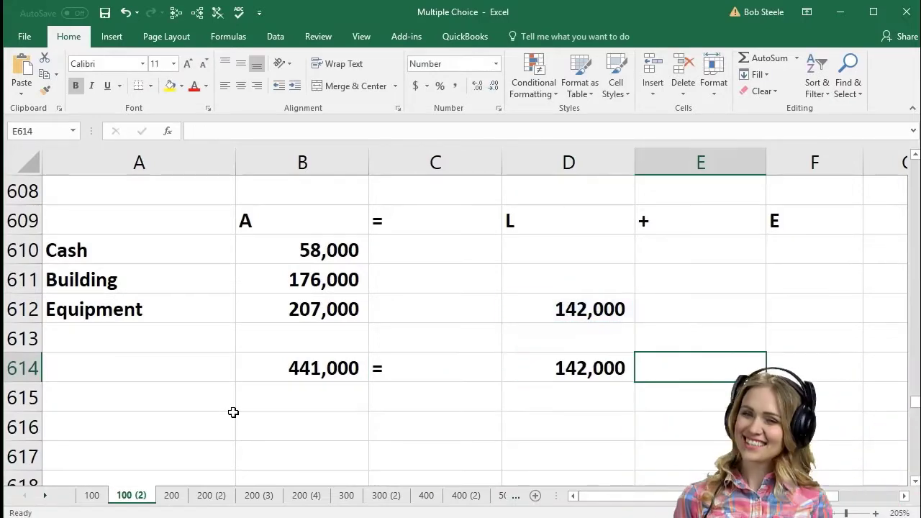
{"action": "type", "text": "'+"}
{"action": "key", "text": "Right"}
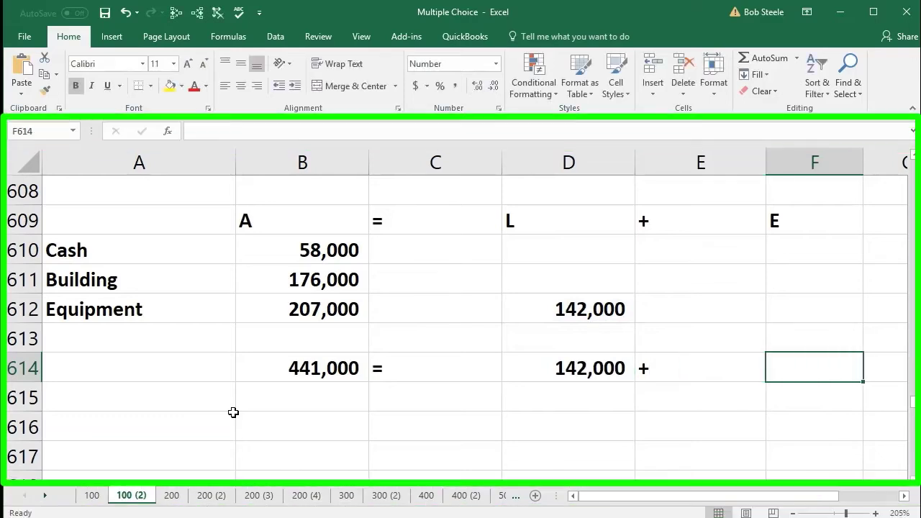
{"action": "type", "text": "+"}
{"action": "key", "text": "Up"}
{"action": "key", "text": "Up"}
{"action": "key", "text": "Up"}
{"action": "key", "text": "Up"}
{"action": "key", "text": "Up"}
{"action": "key", "text": "Return"}
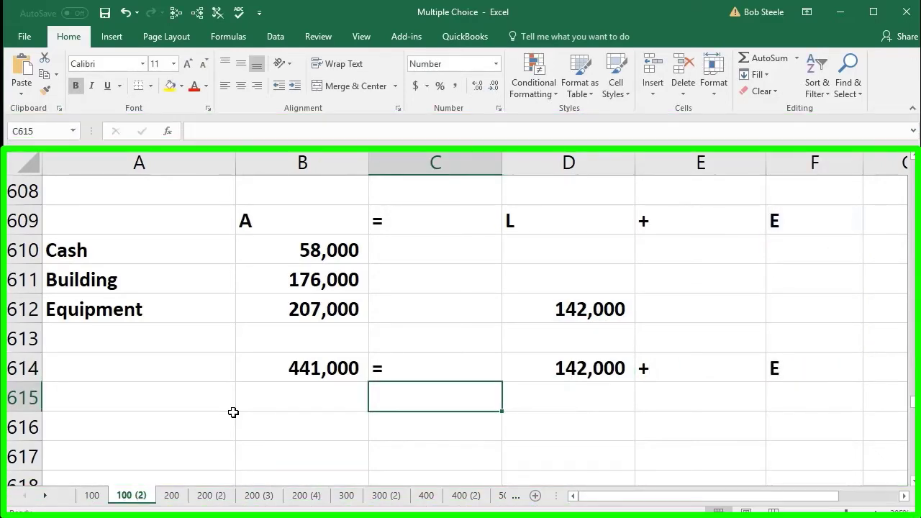
{"action": "key", "text": "Right"}
- Enter -142000 in row 615 under both the liabilities and the asset total
{"action": "type", "text": "-1"}
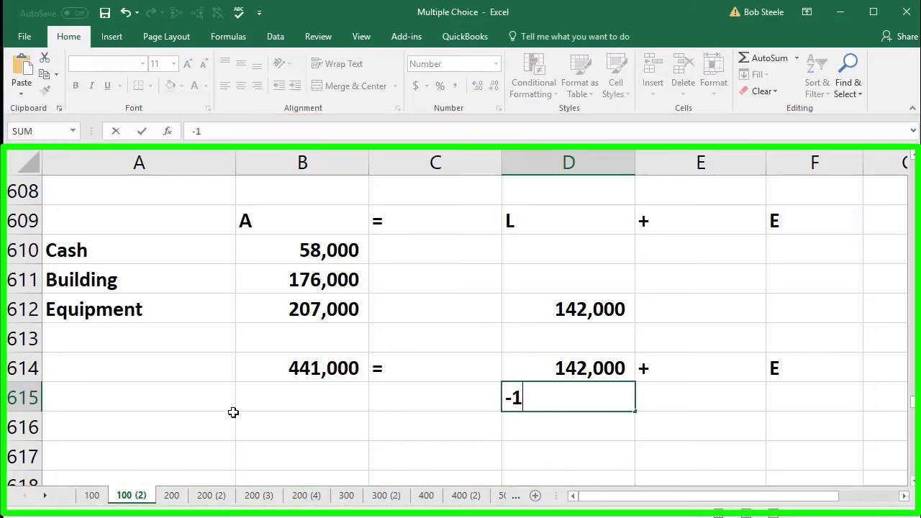
{"action": "type", "text": "42000"}
{"action": "key", "text": "Return"}
{"action": "key", "text": "Left"}
{"action": "key", "text": "Left"}
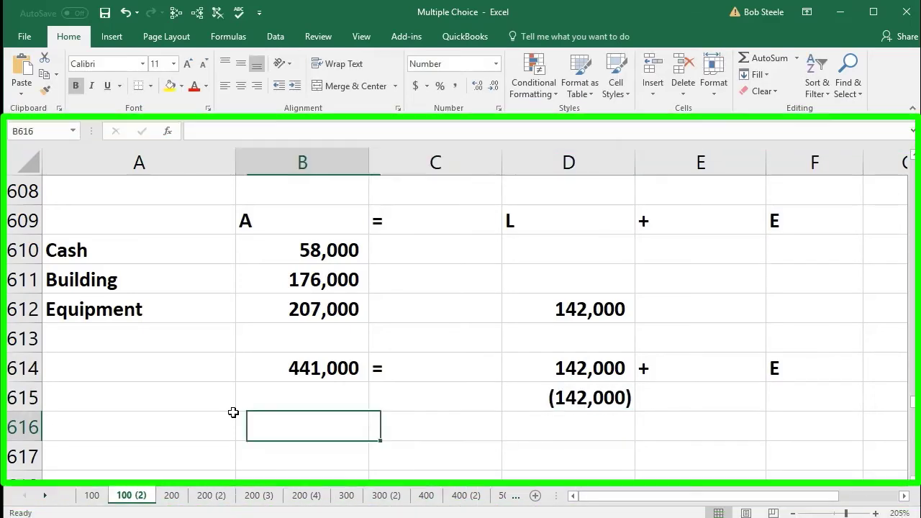
{"action": "key", "text": "Up"}
{"action": "type", "text": "-"}
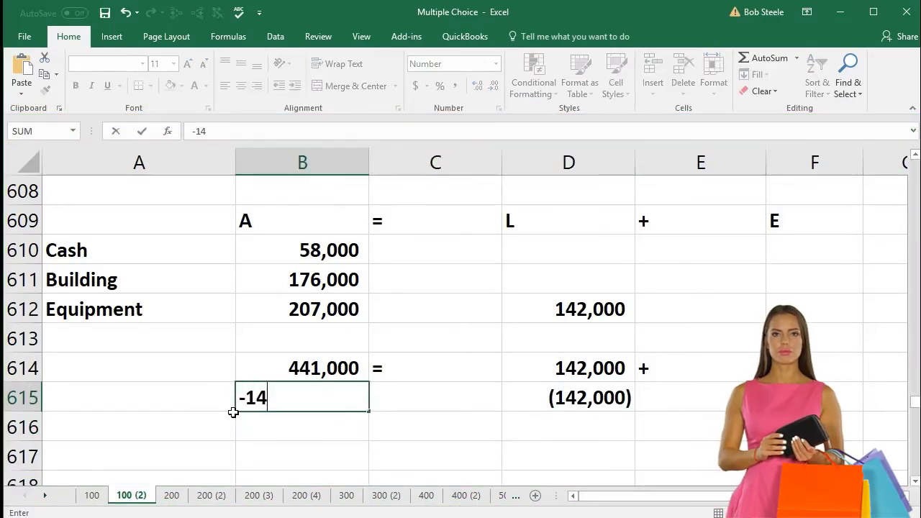
{"action": "type", "text": "142000"}
{"action": "key", "text": "Return"}
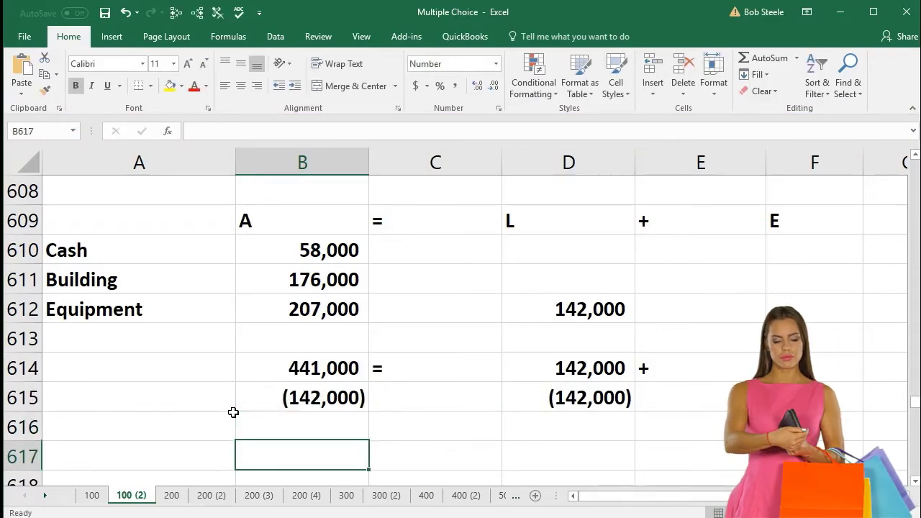
- Sum B614:B615 in B617 to get 299,000 and place = beside it
{"action": "type", "text": "=sum("}
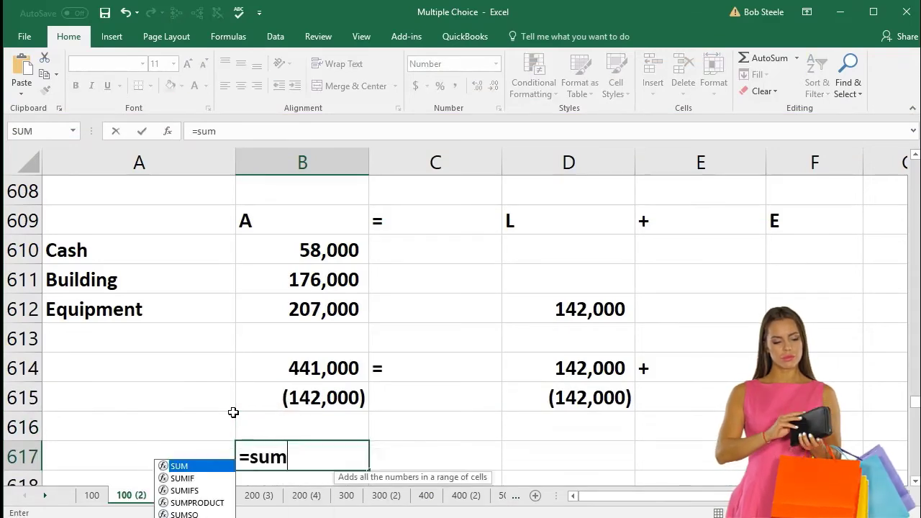
{"action": "key", "text": "Up"}
{"action": "key", "text": "Up"}
{"action": "key", "text": "Up"}
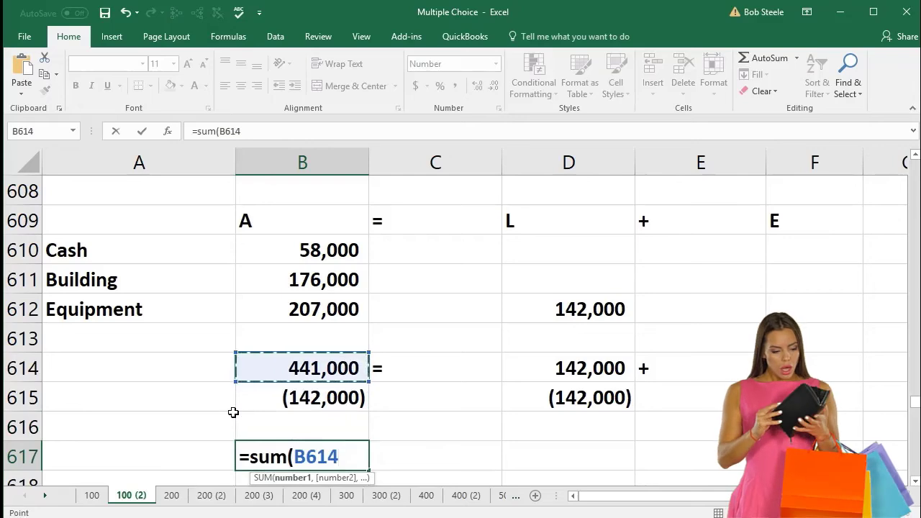
{"action": "key", "text": "shift+Down"}
{"action": "key", "text": "Tab"}
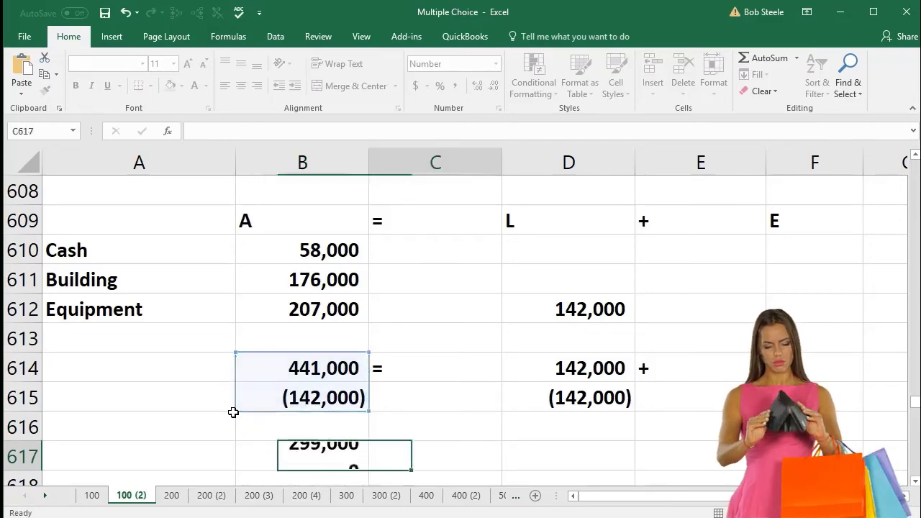
{"action": "scroll", "coordinate": [233, 411], "scroll_direction": "down", "scroll_amount": 1}
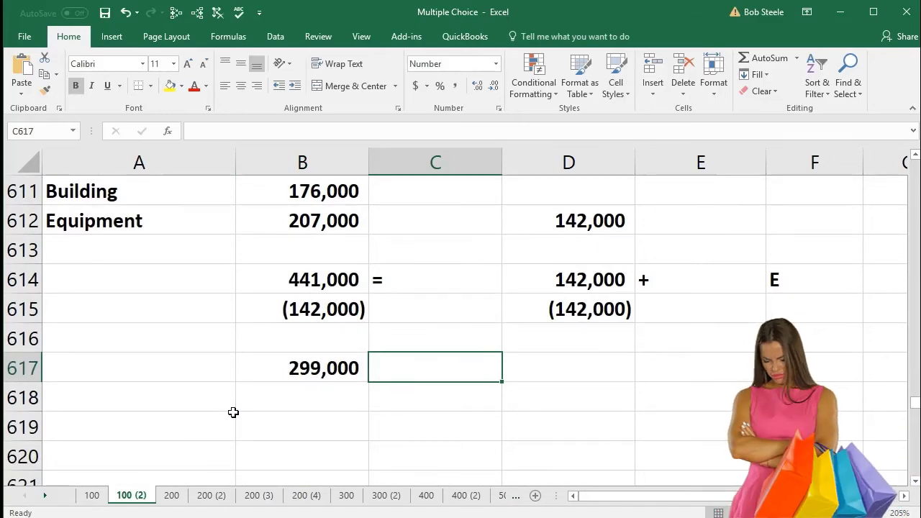
{"action": "type", "text": "="}
{"action": "key", "text": "Tab"}
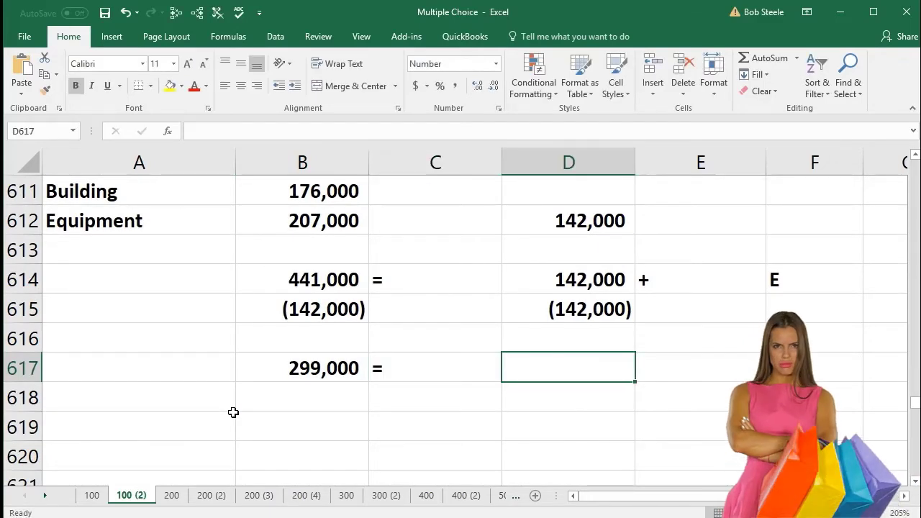
- Complete row 617 with =SUM(D614:D615) giving 0, a plus sign, and E
{"action": "type", "text": "=sum("}
{"action": "key", "text": "Up"}
{"action": "key", "text": "Up"}
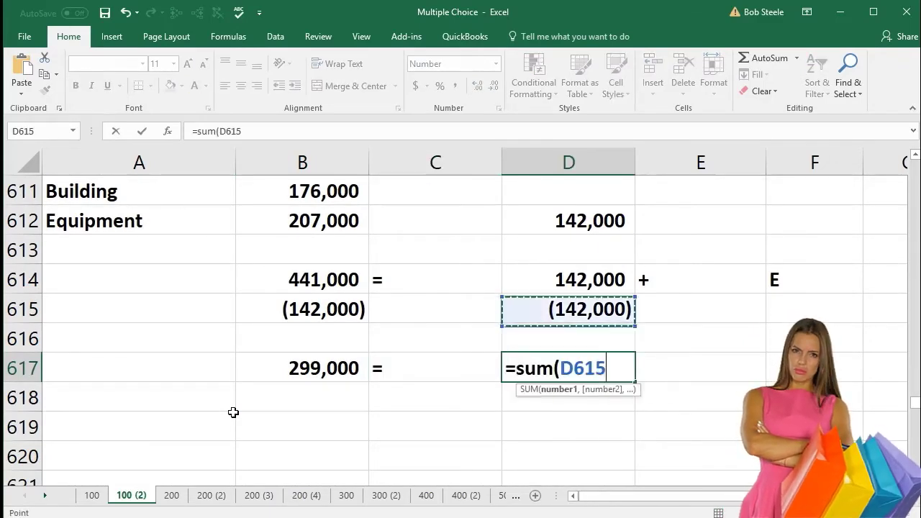
{"action": "key", "text": "Up"}
{"action": "key", "text": "shift+Down"}
{"action": "key", "text": "ctrl+Return"}
{"action": "key", "text": "Tab"}
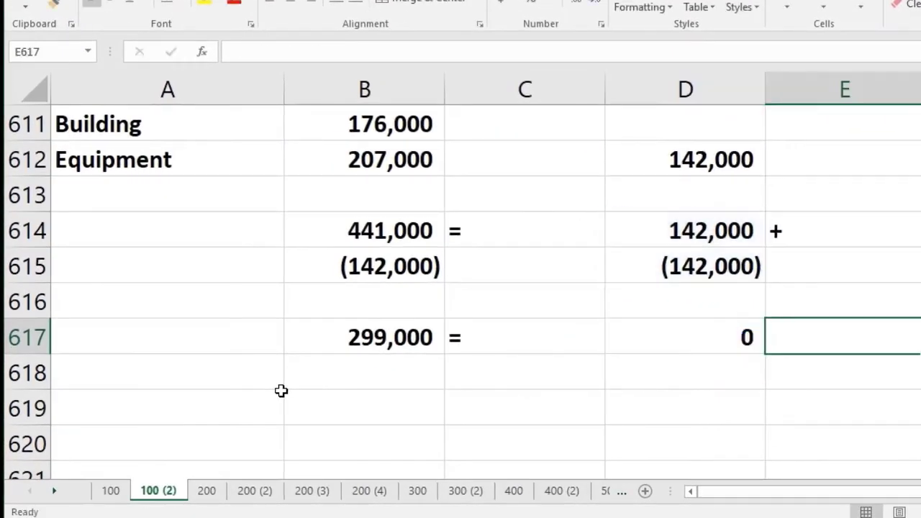
{"action": "key", "text": "Tab"}
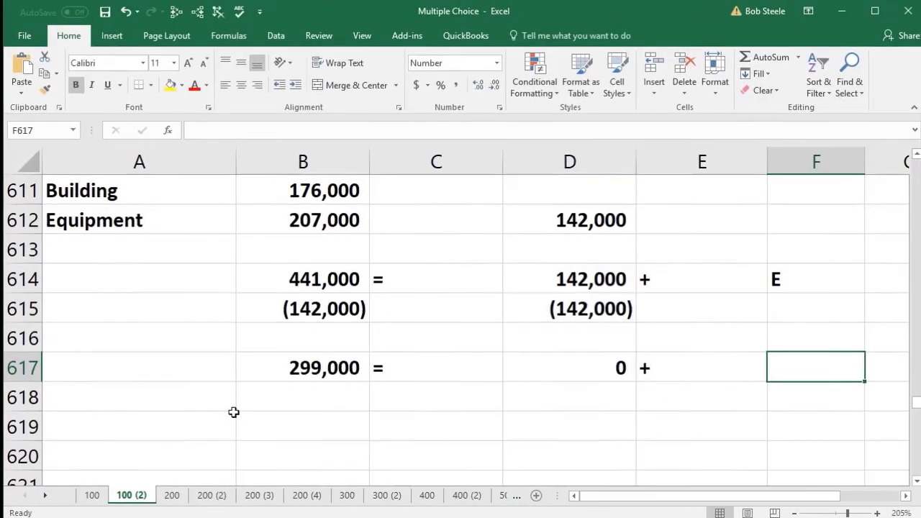
{"action": "type", "text": "E"}
- Write the answer row 619 as E = 299,000, linking the value to B617
{"action": "left_click", "coordinate": [233, 411]}
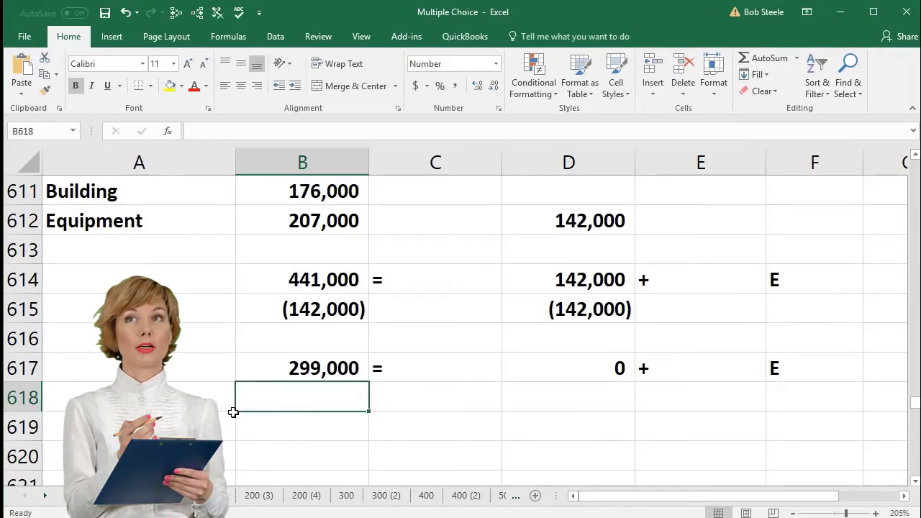
{"action": "key", "text": "Down"}
{"action": "type", "text": "E"}
{"action": "key", "text": "Tab"}
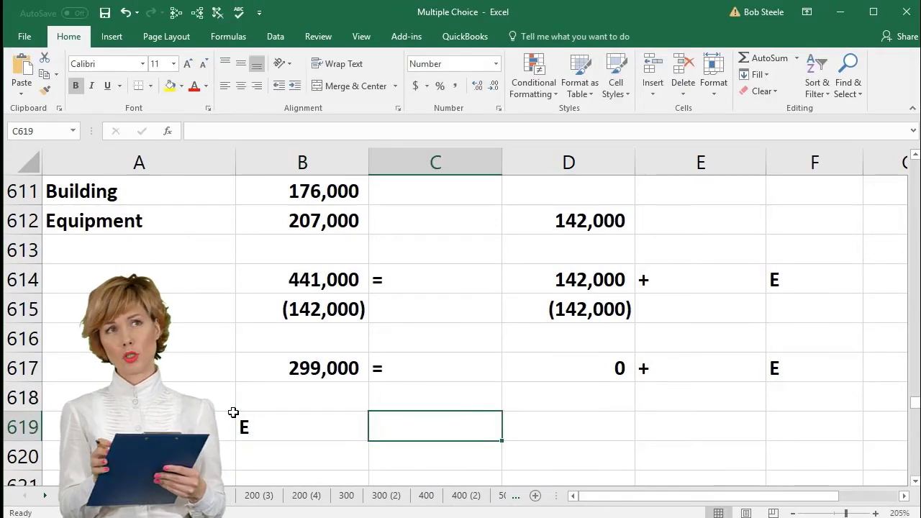
{"action": "type", "text": "="}
{"action": "key", "text": "Tab"}
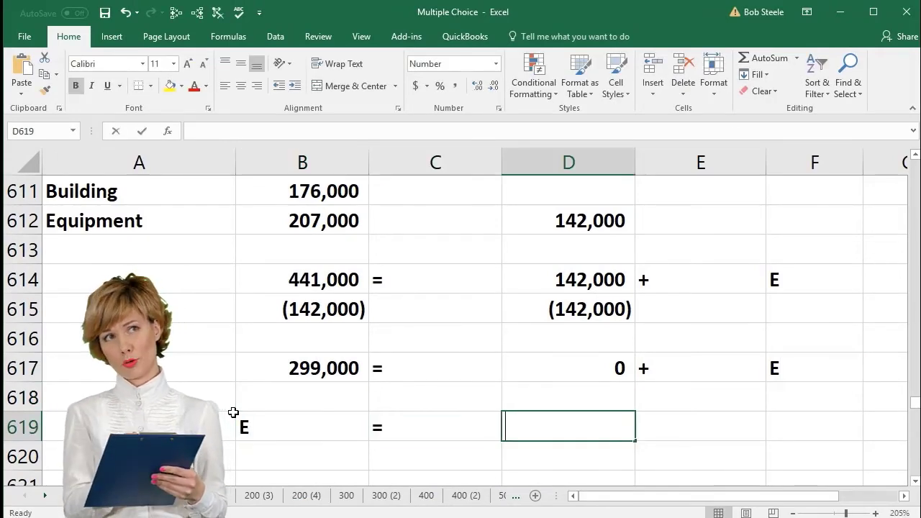
{"action": "type", "text": "+"}
{"action": "key", "text": "Left"}
{"action": "key", "text": "Left"}
{"action": "key", "text": "Up"}
{"action": "key", "text": "Up"}
{"action": "key", "text": "Return"}
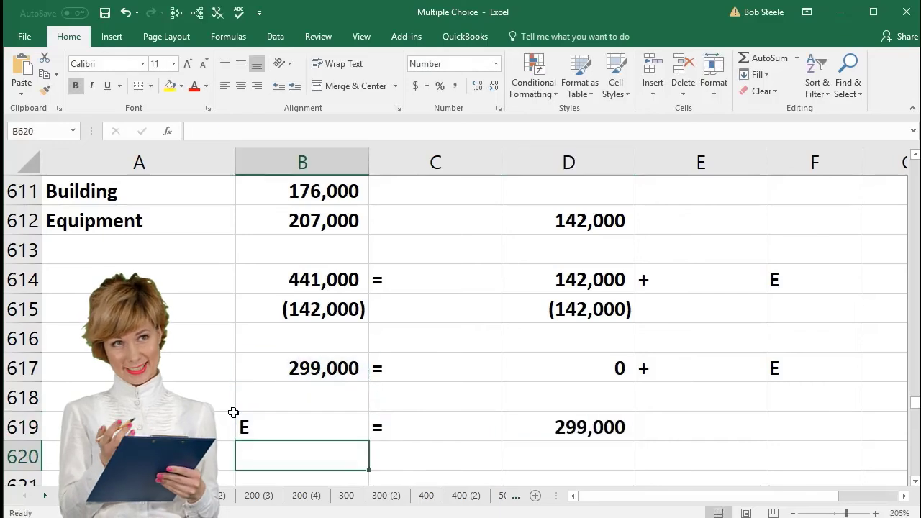